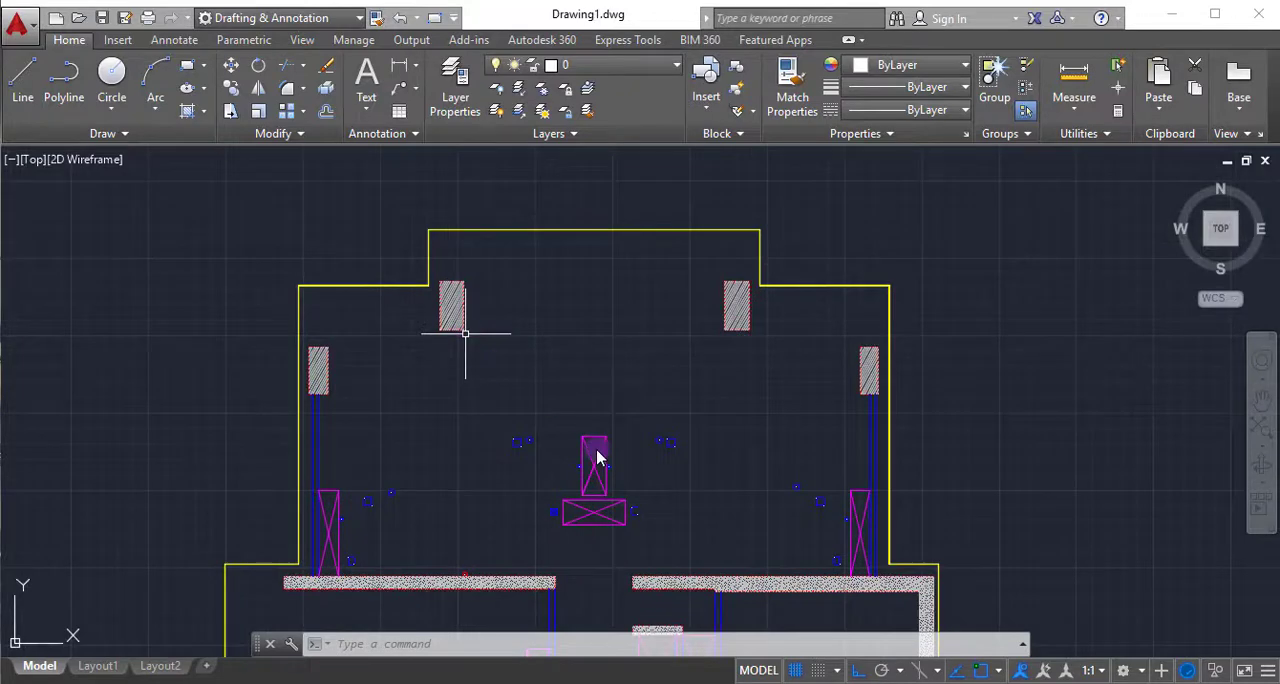
- Add an aligned dimension along the topmost horizontal edge of the yellow outline, with its dimension line just above the edge
scroll(597, 457, "up", 3)
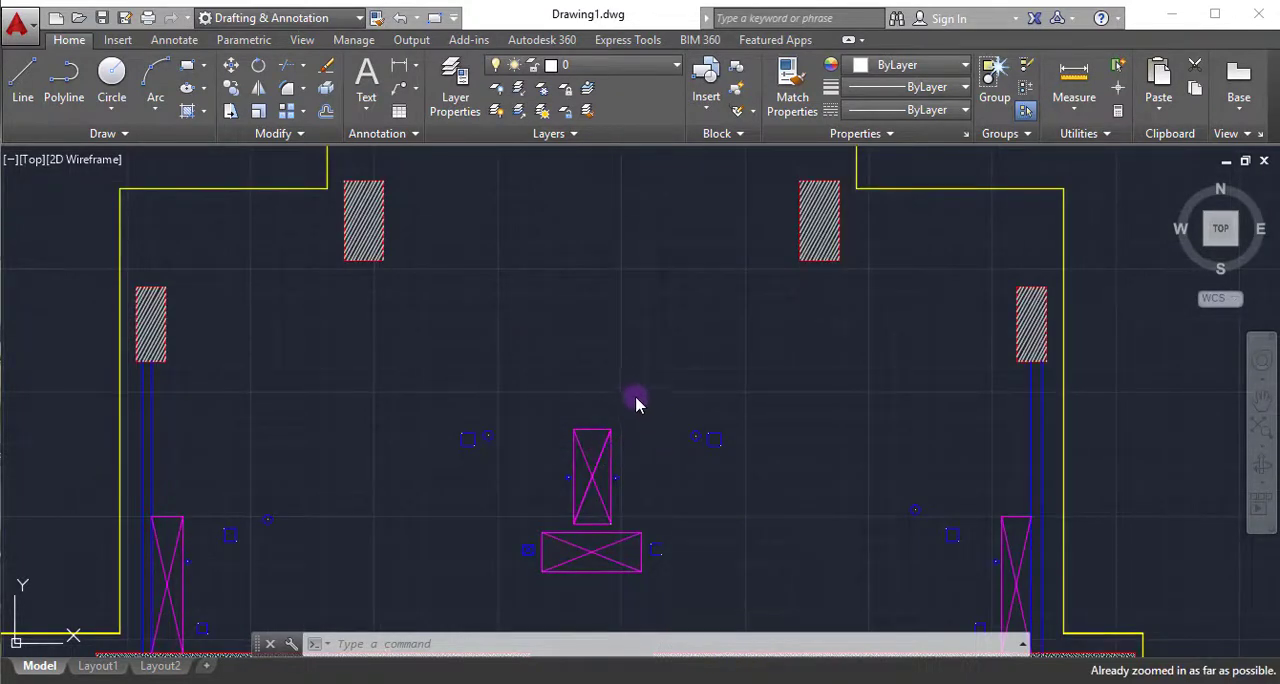
scroll(636, 402, "down", 4)
scroll(604, 258, "up", 2)
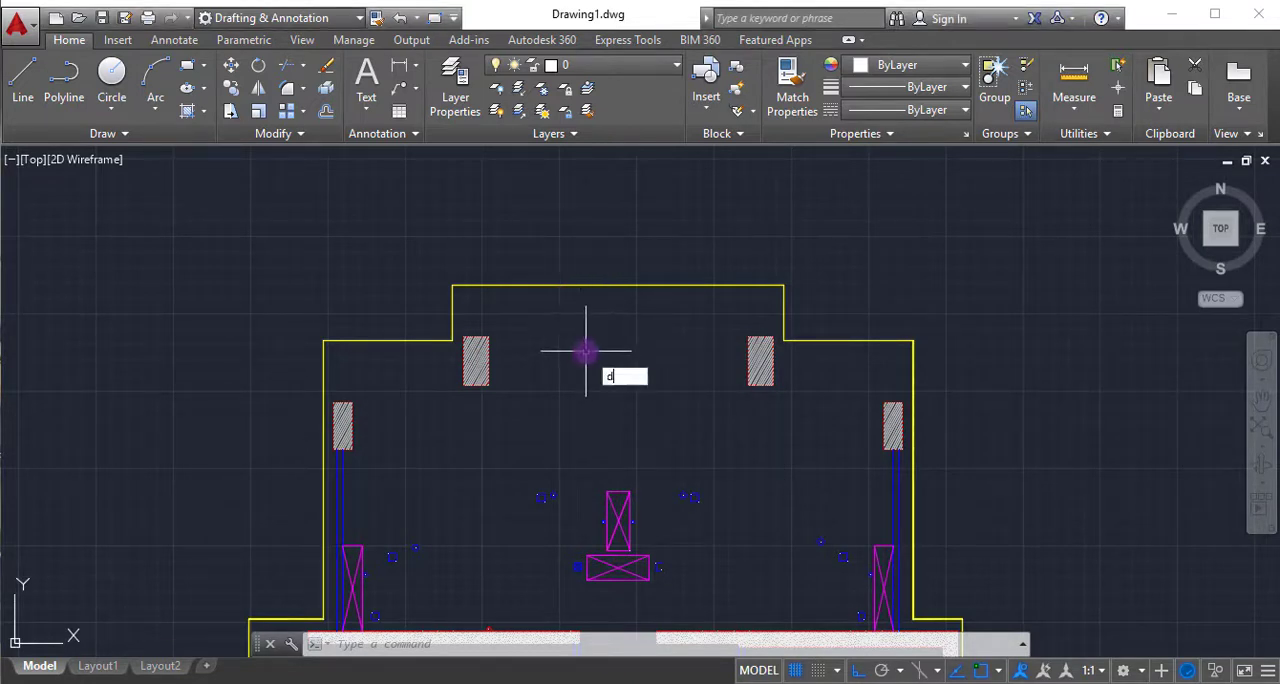
type("al")
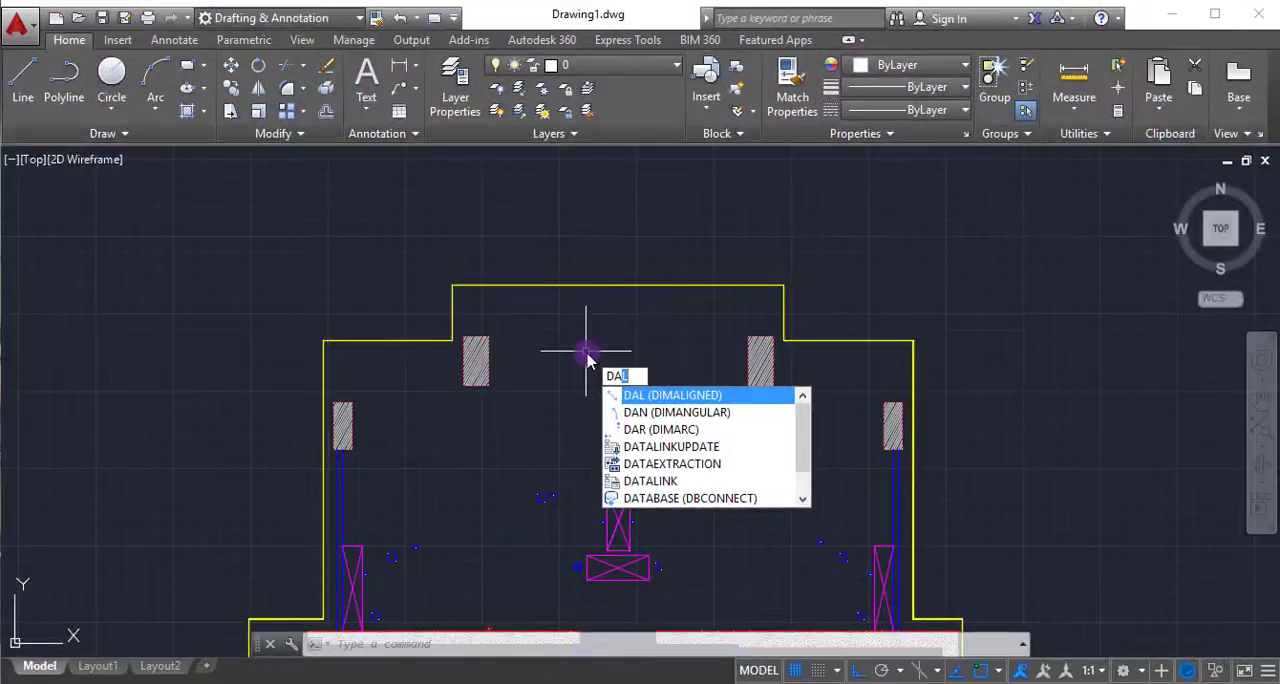
key("Return")
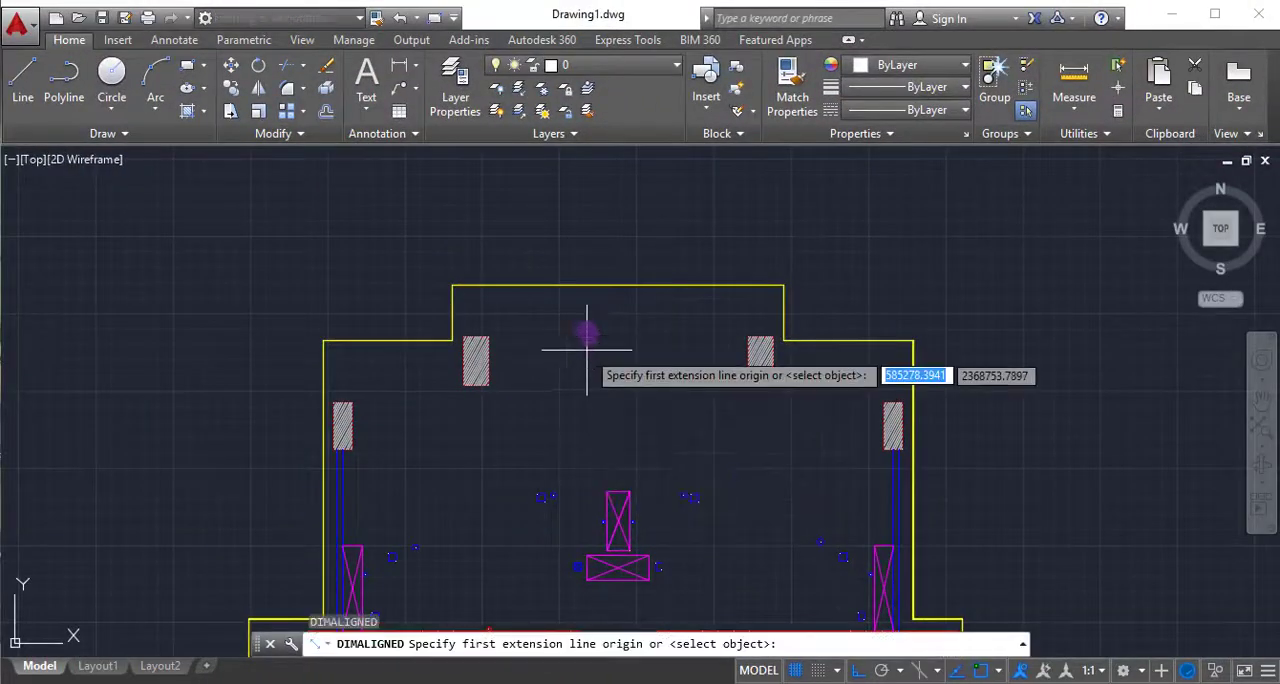
left_click(477, 288)
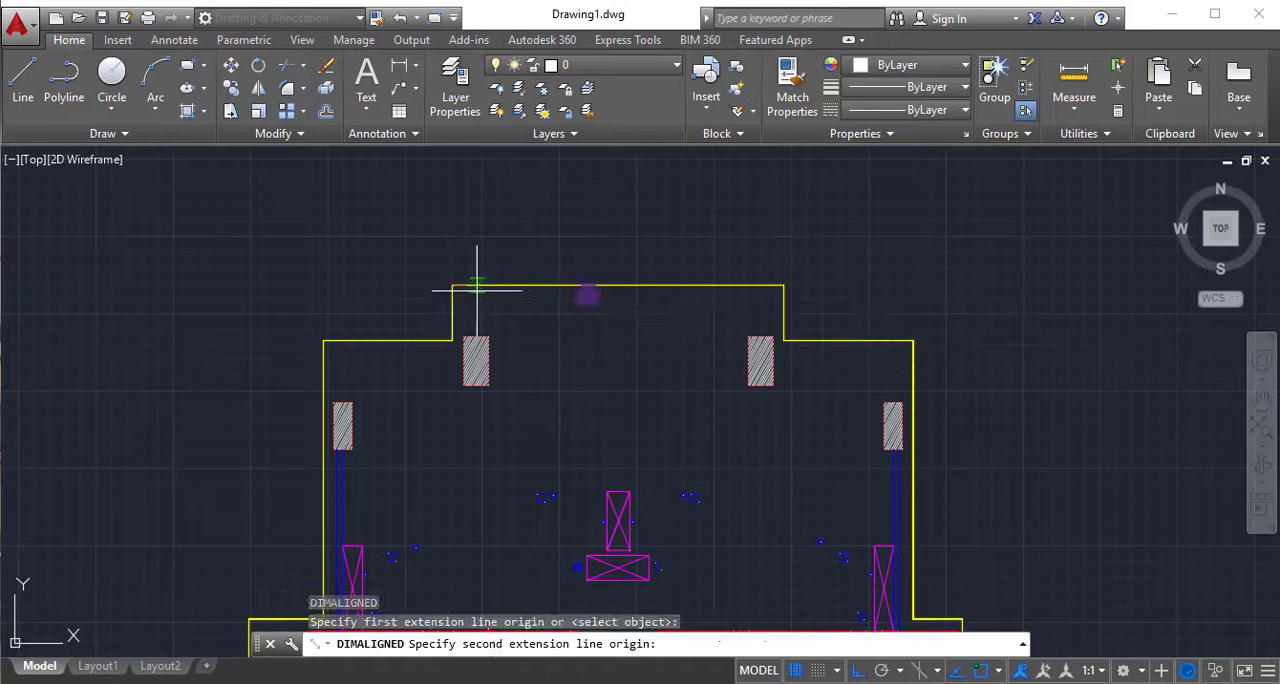
left_click(783, 287)
scroll(613, 283, "up", 3)
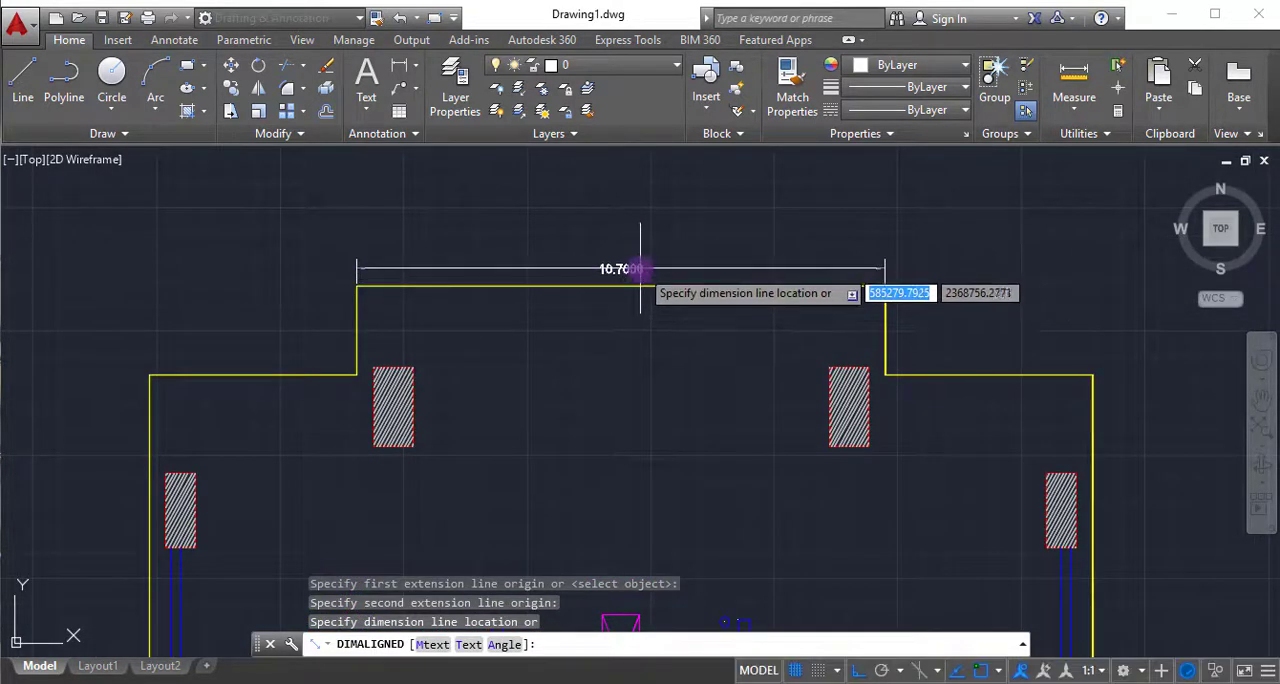
left_click(640, 270)
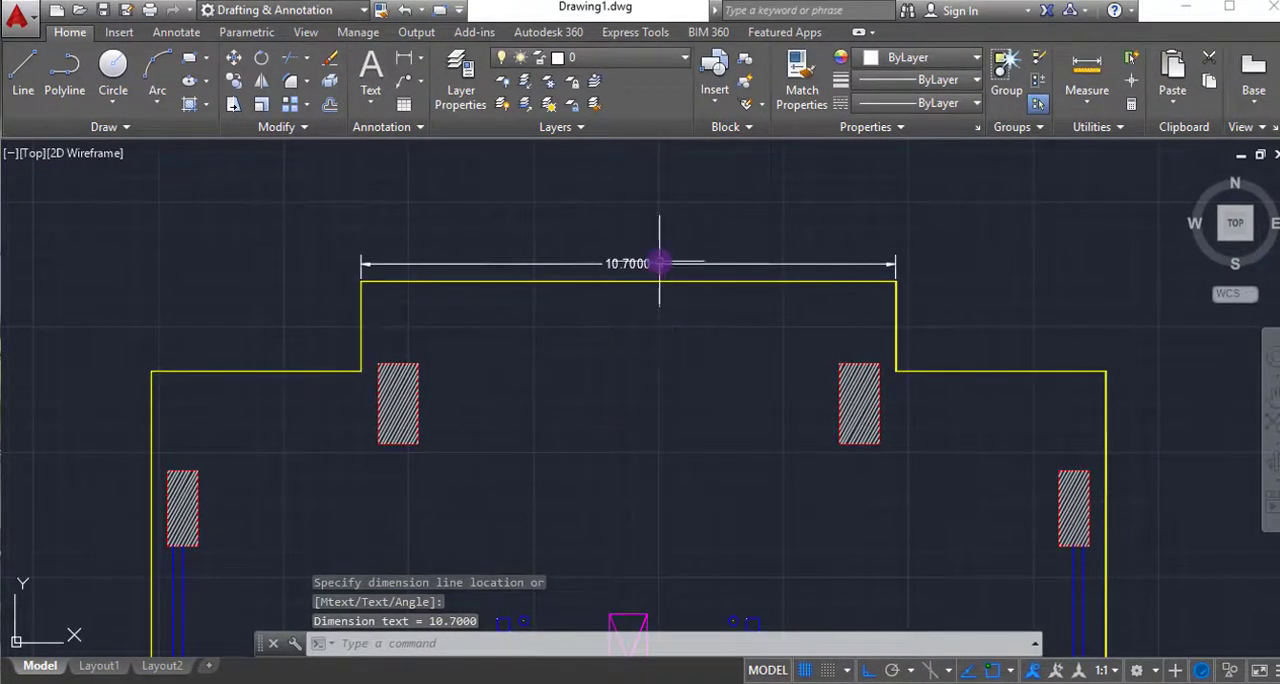
- Add an aligned dimension for the height of the upper-left hatched column, placed on the column's right side
scroll(667, 266, "up", 2)
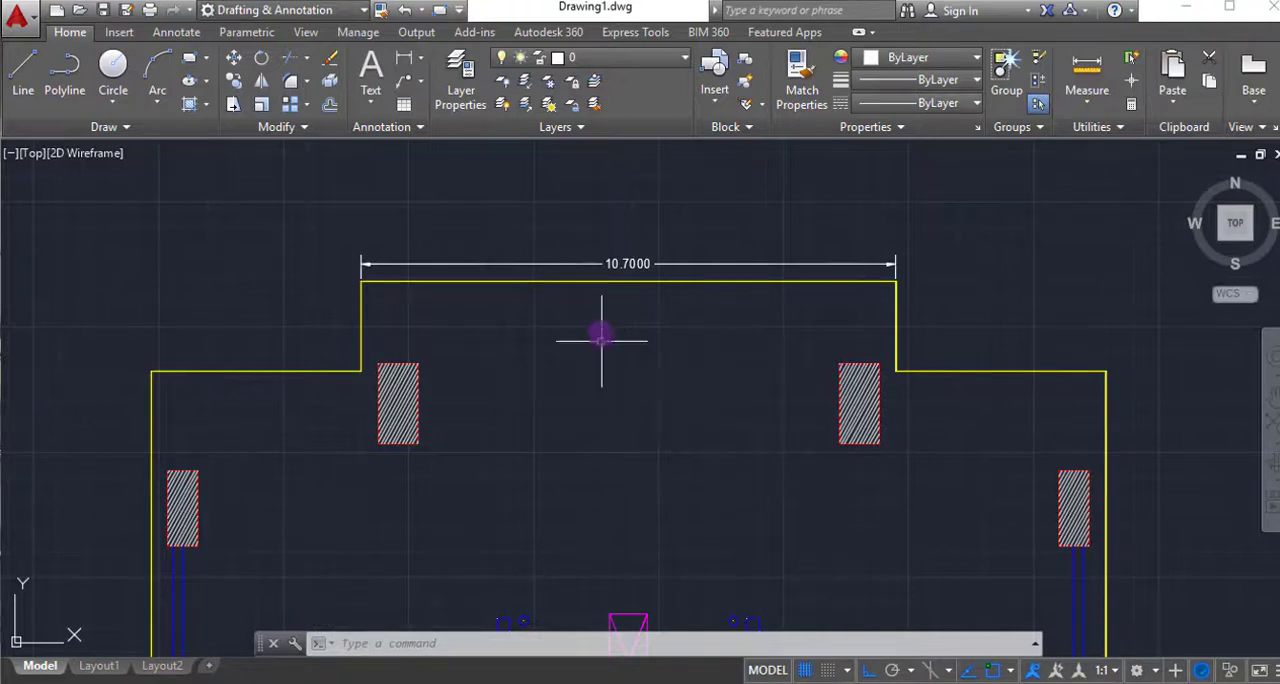
scroll(599, 322, "down", 2)
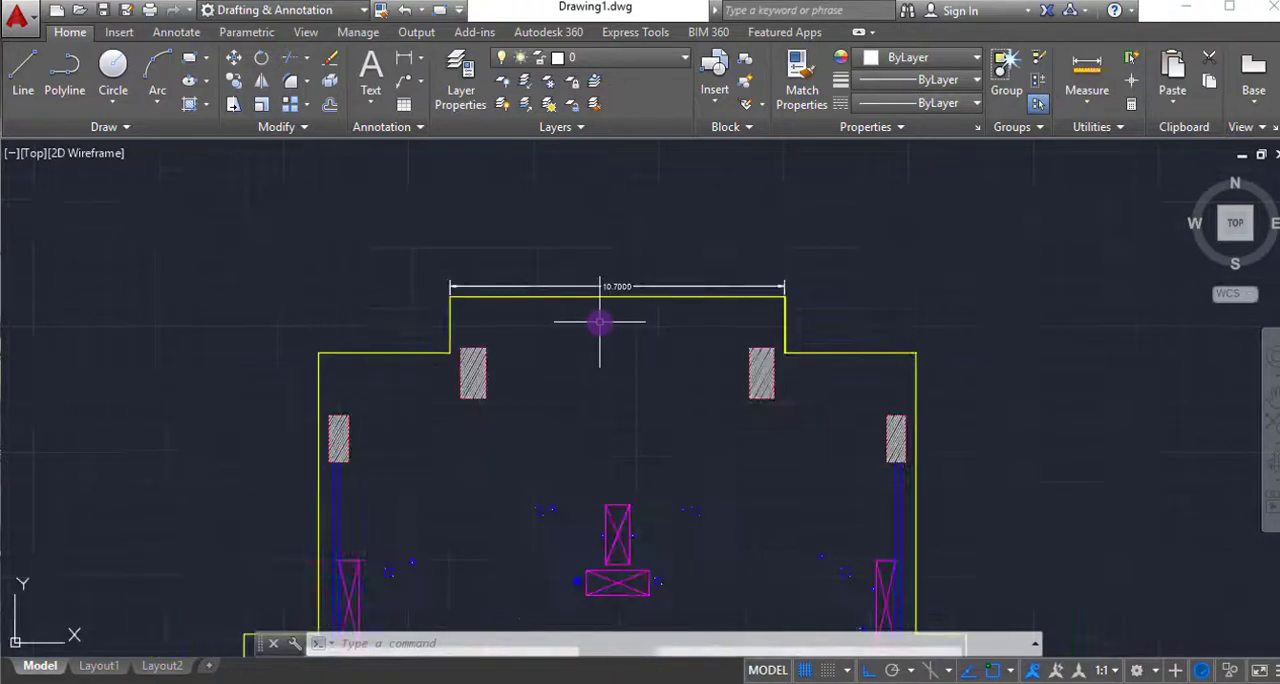
scroll(599, 322, "up", 3)
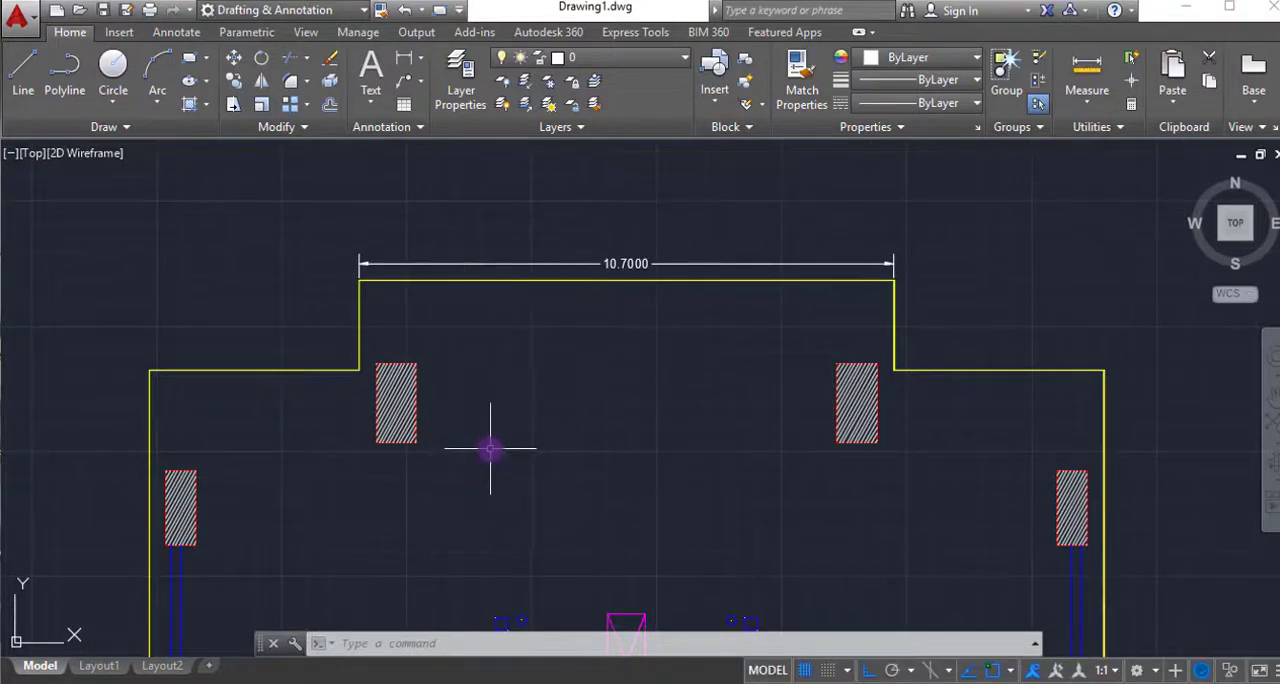
type("dimaligned")
key("Return")
left_click(417, 364)
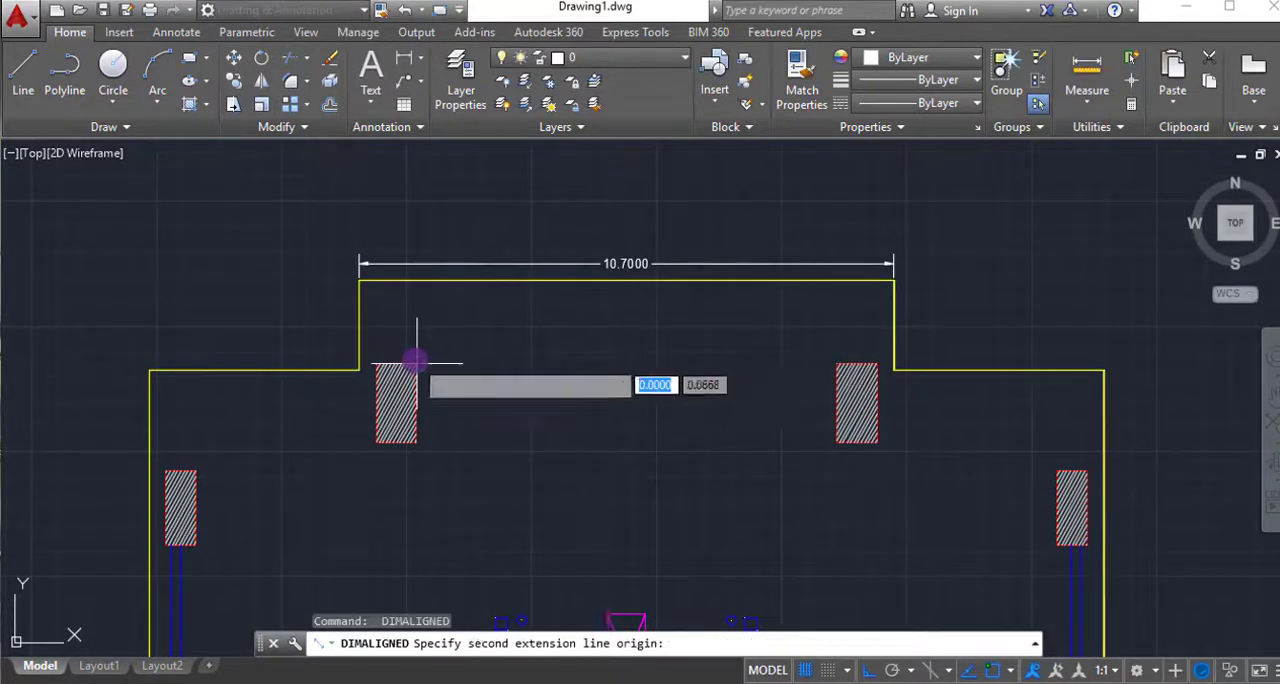
left_click(417, 441)
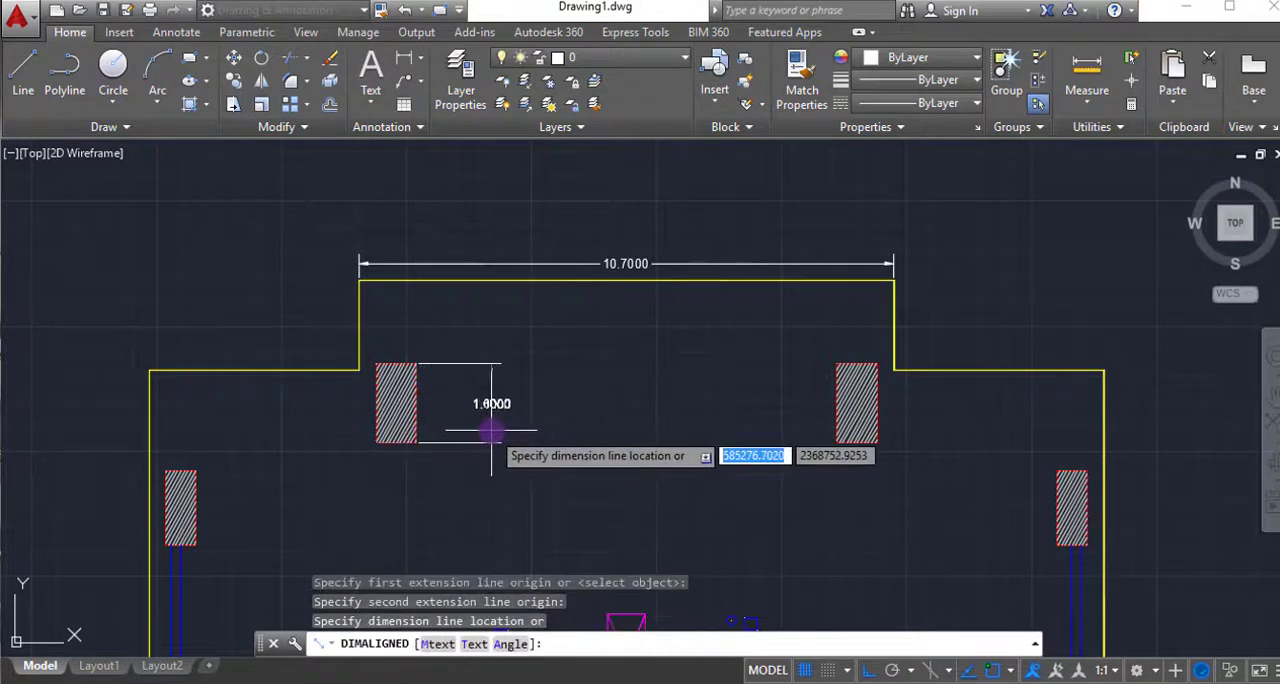
left_click(463, 428)
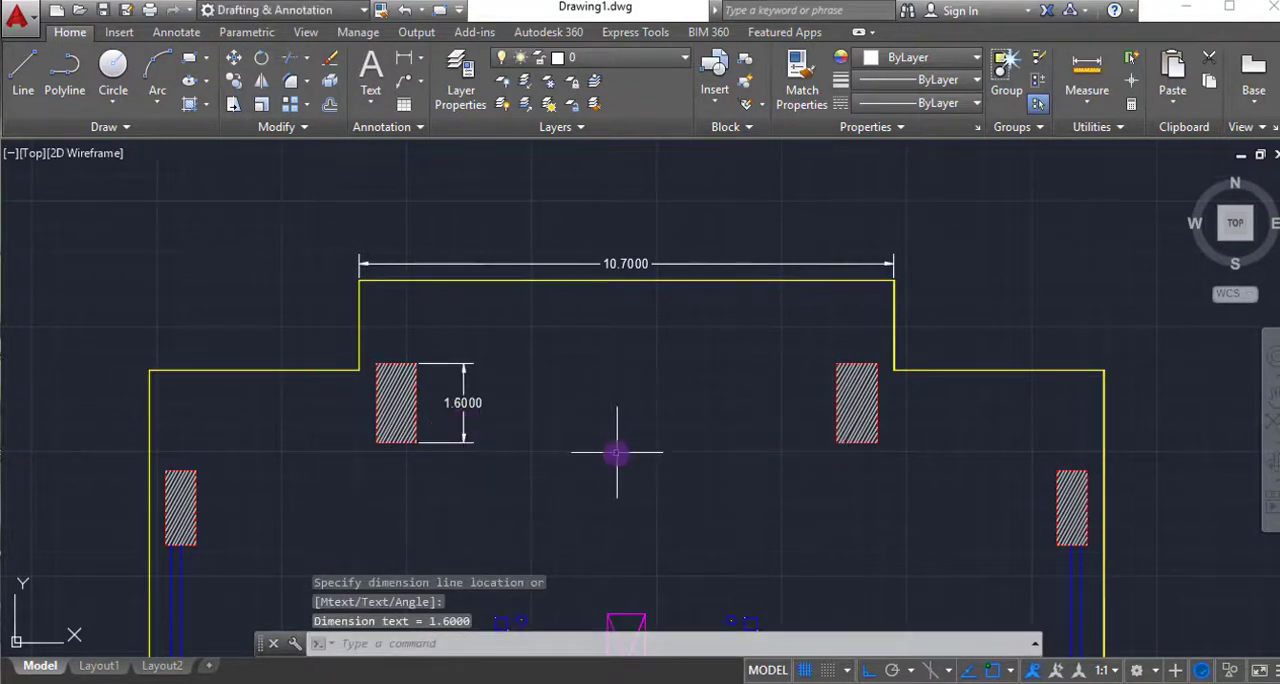
- Add an aligned dimension for the height of the upper-right hatched column, placed on the column's left side
key("Return")
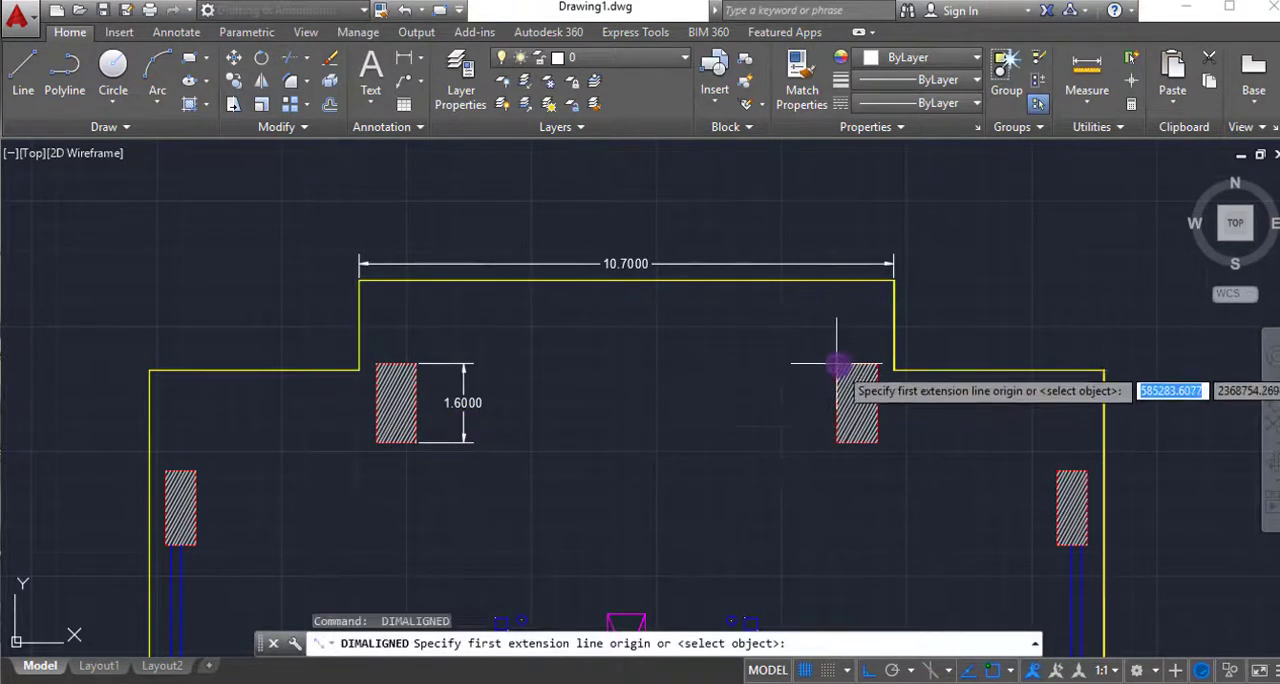
left_click(836, 365)
left_click(836, 441)
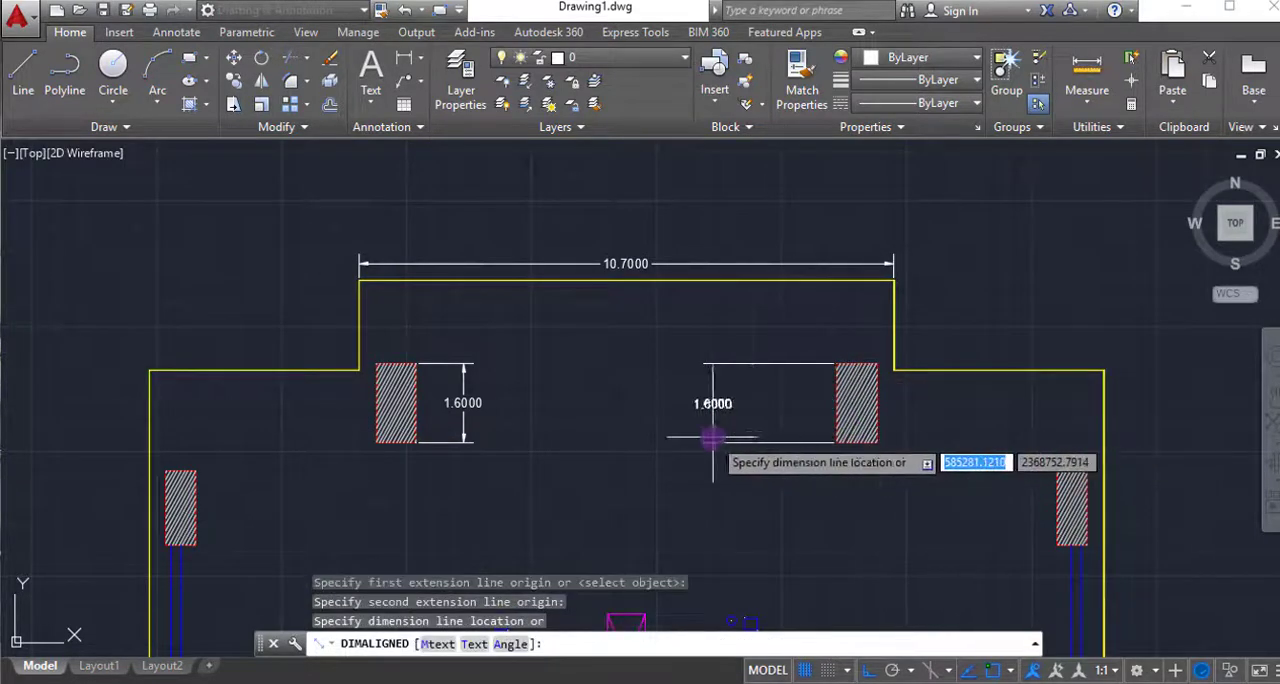
left_click(712, 438)
key("Return")
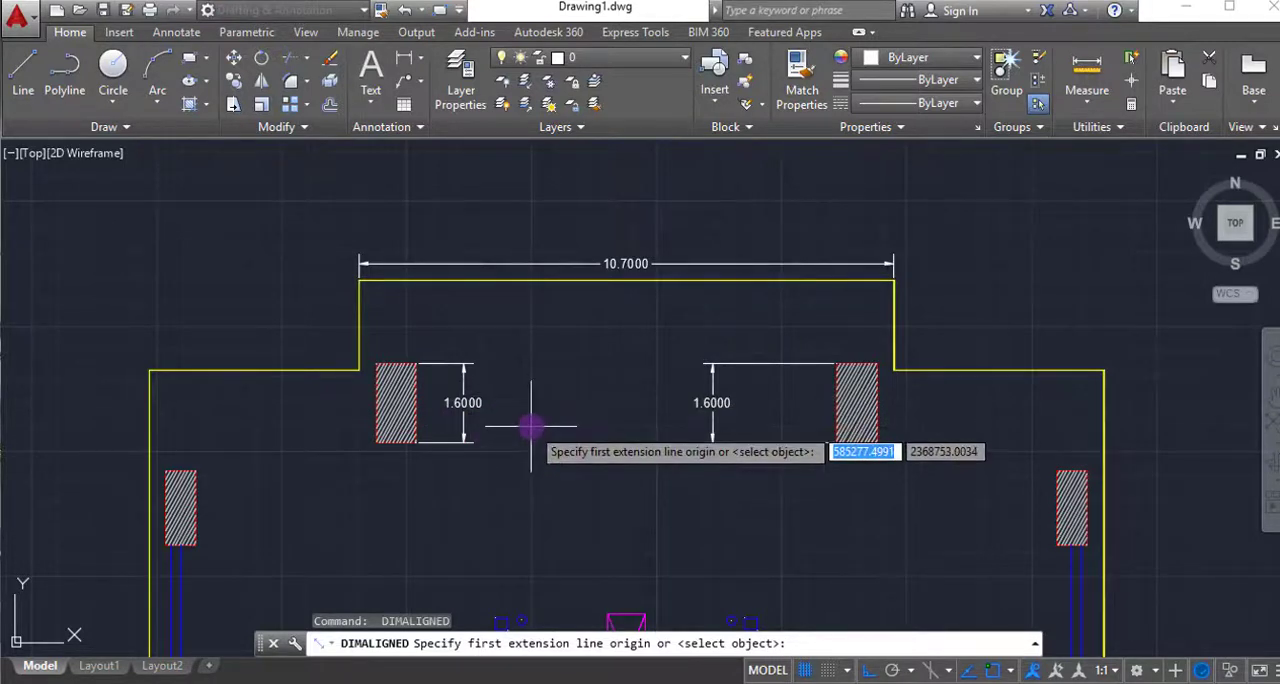
key("Escape")
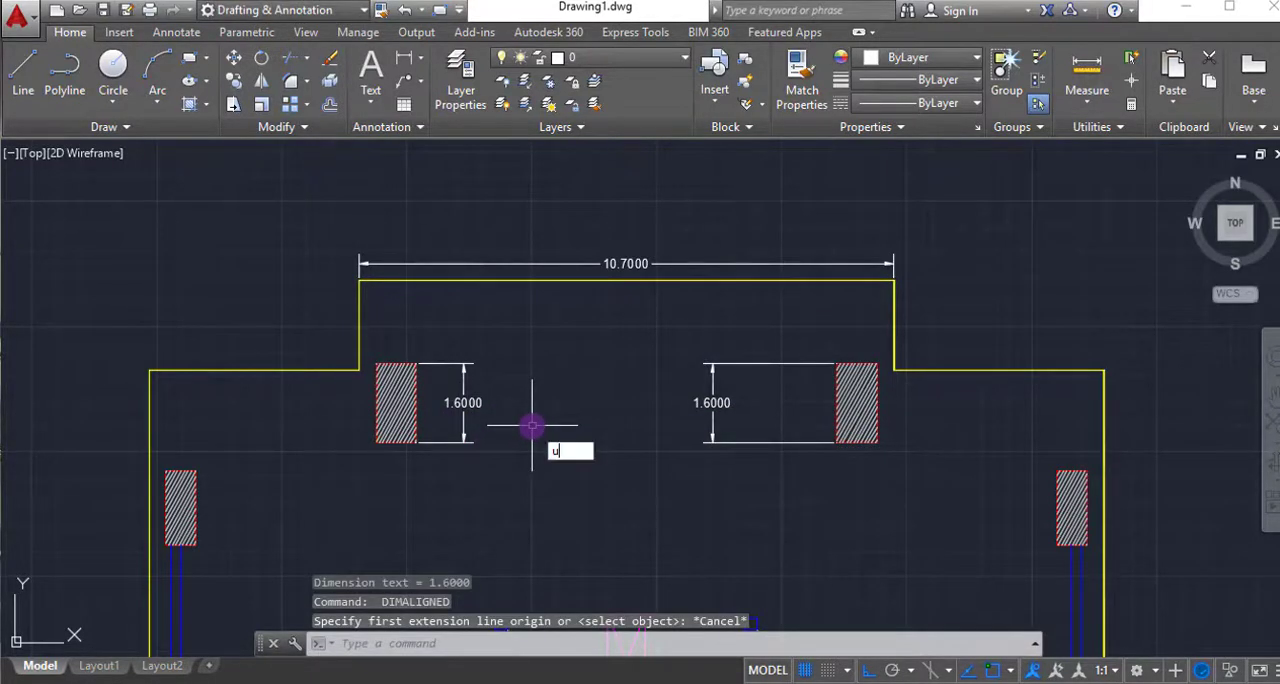
key("Escape")
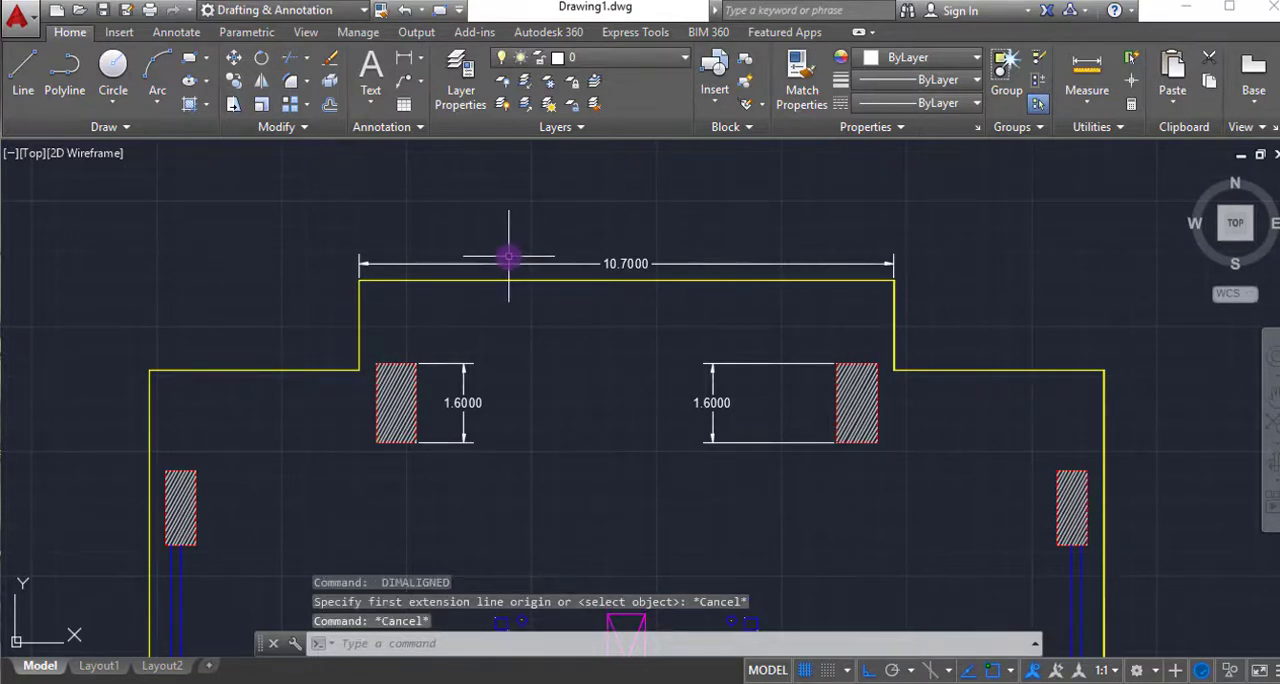
- Set the drawing's length units to Engineering with 0'-0.00" precision and the angle type to Decimal Degrees
type("u")
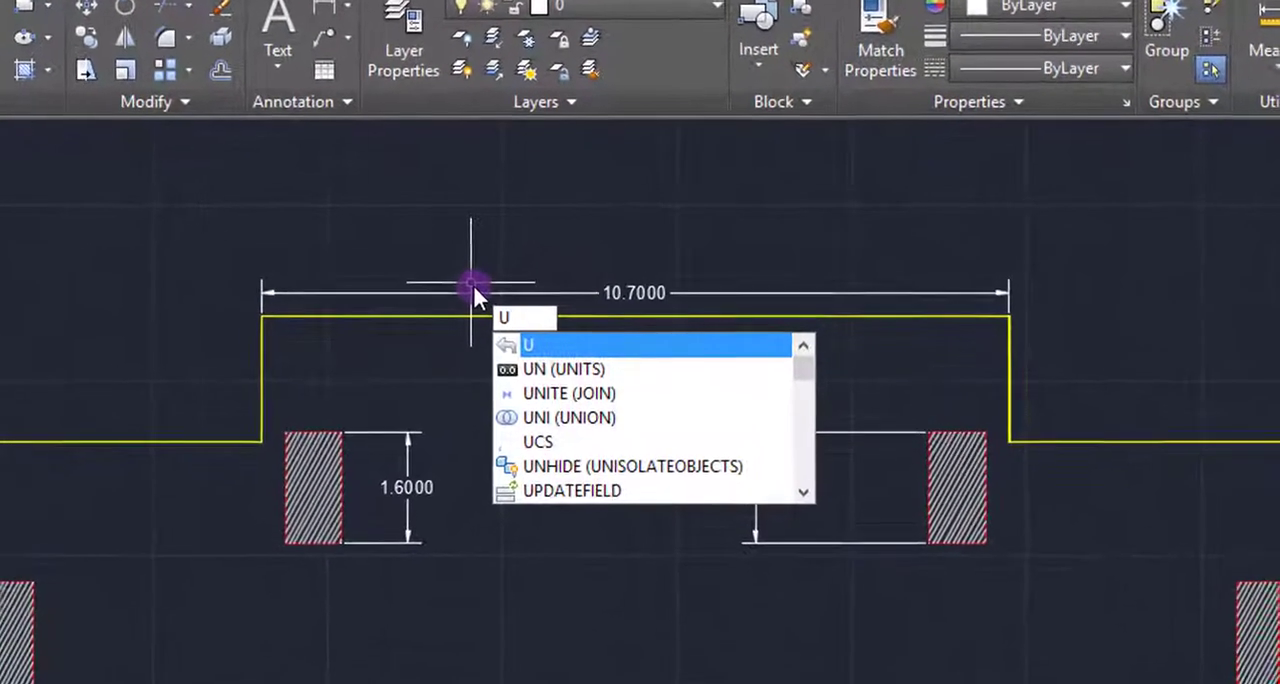
type("n")
key("Return")
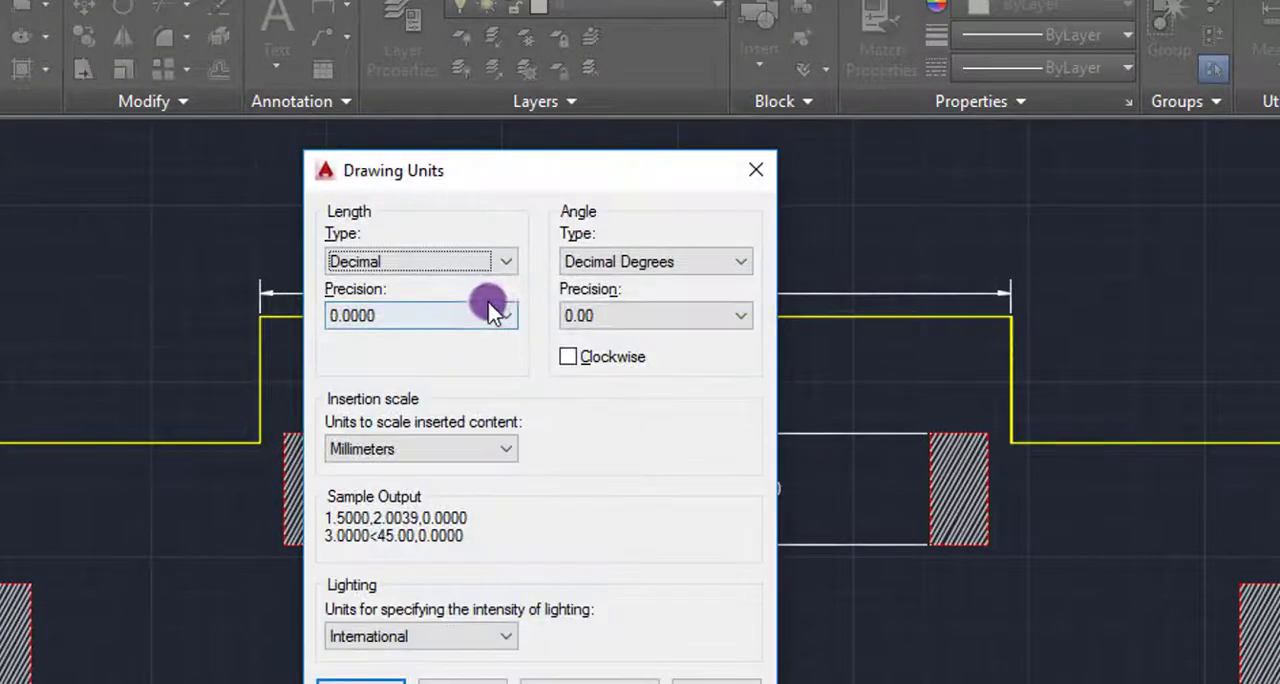
left_click(494, 261)
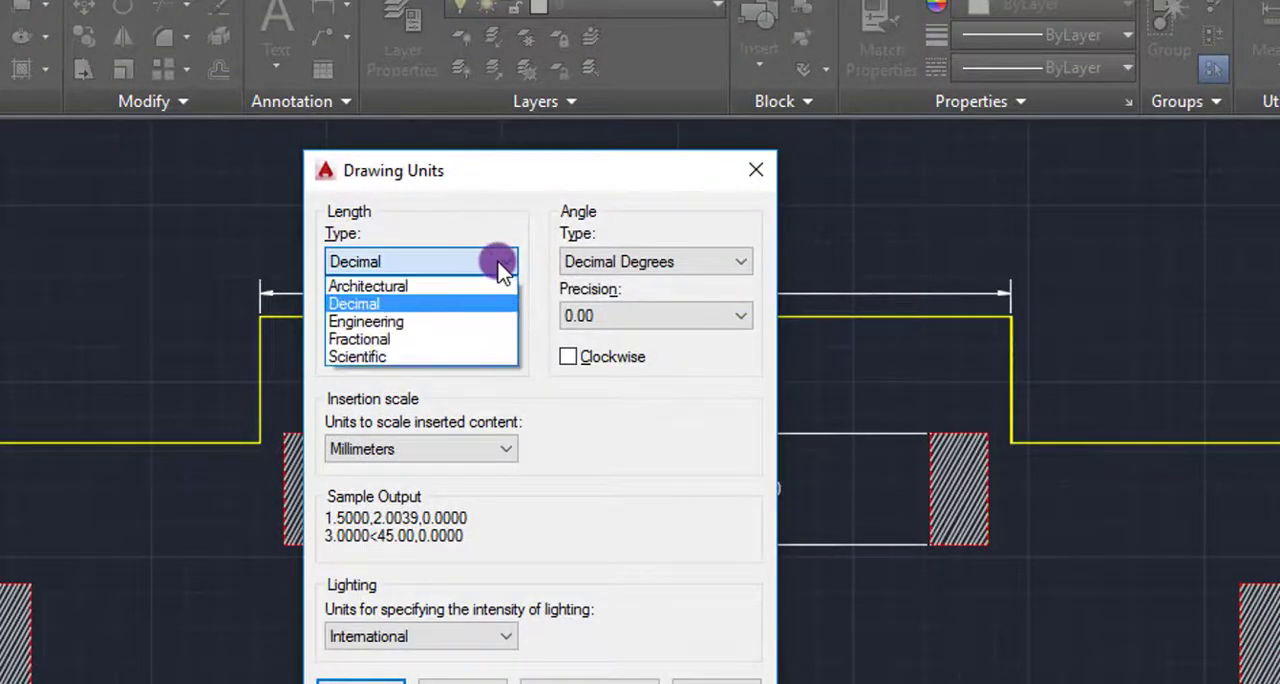
left_click(470, 322)
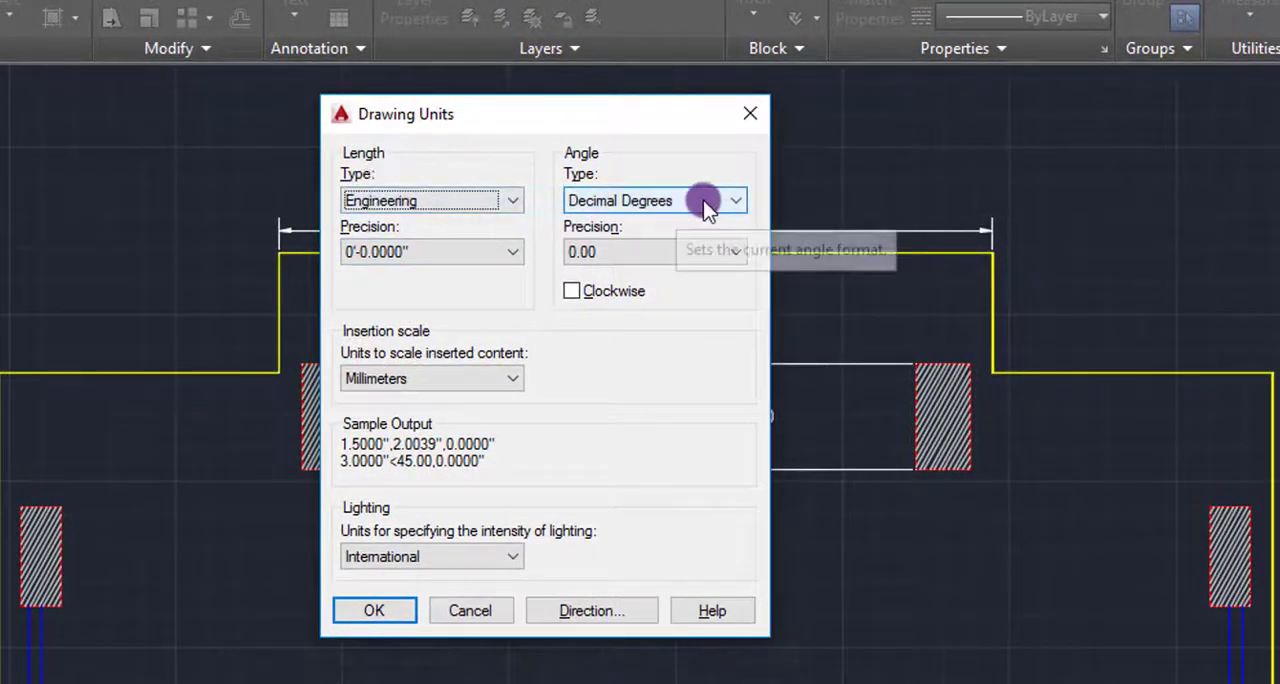
left_click(714, 205)
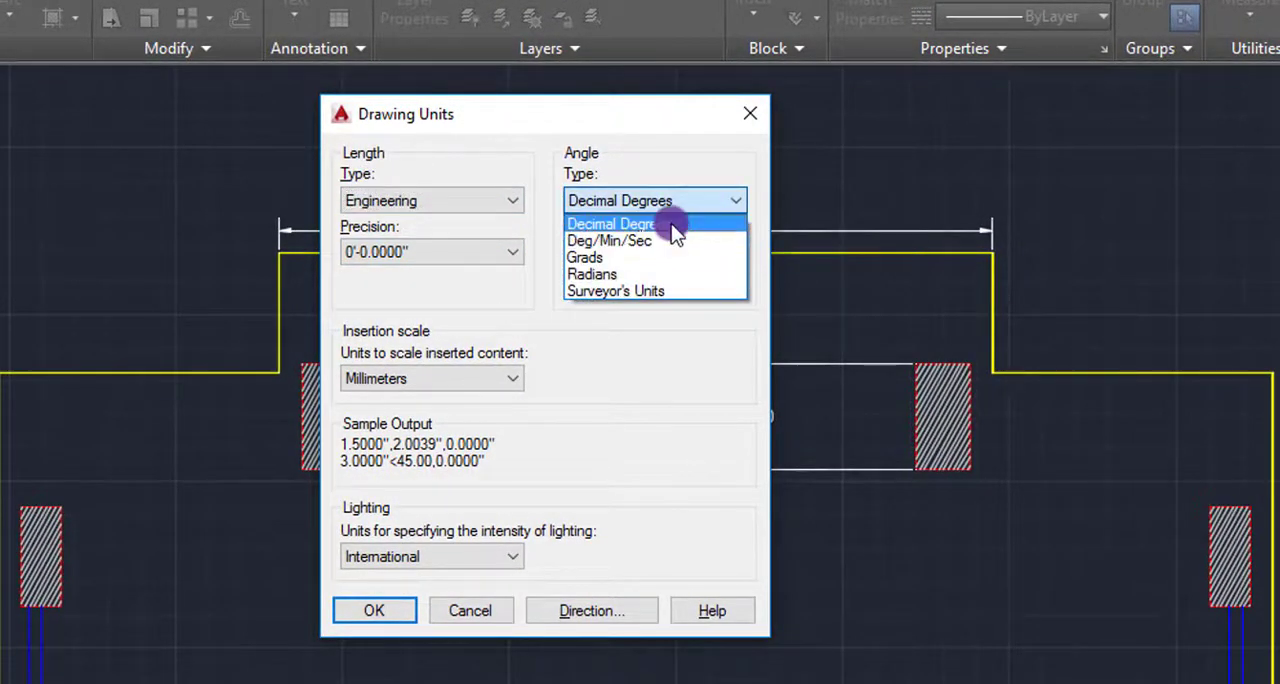
left_click(606, 220)
left_click(513, 251)
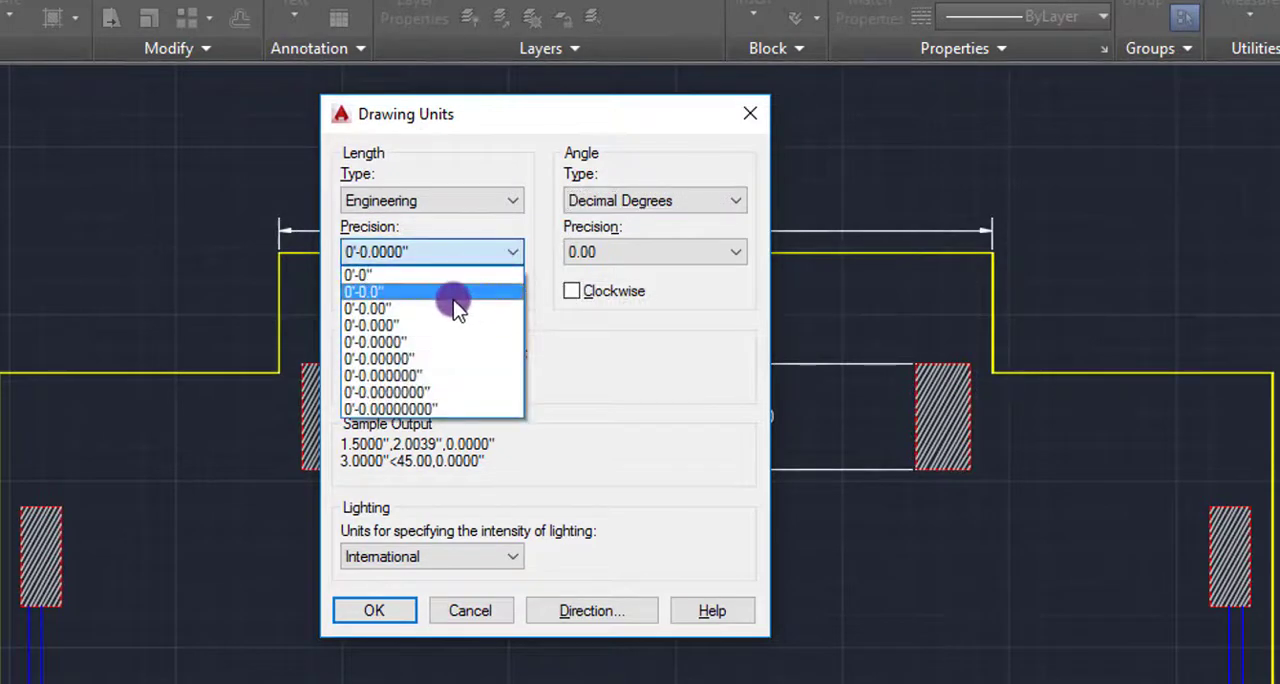
left_click(453, 308)
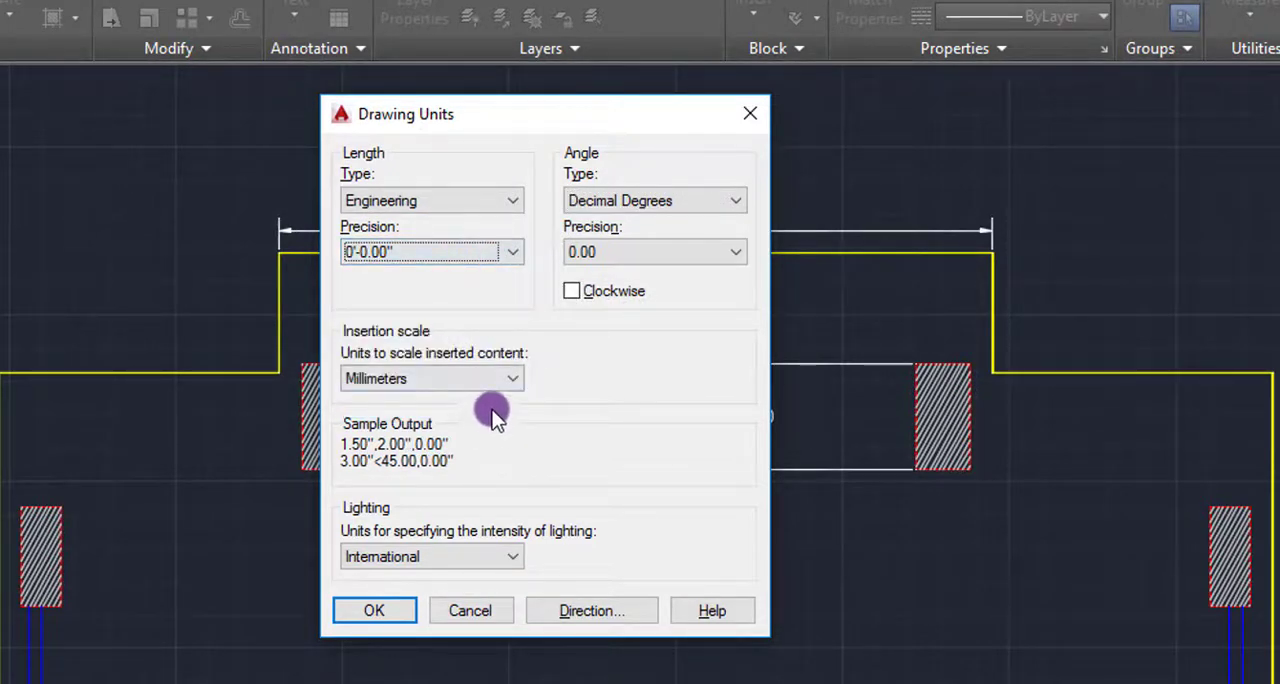
- Set the insertion scale to Inches and the lighting units to International, and apply the drawing units
left_click(500, 380)
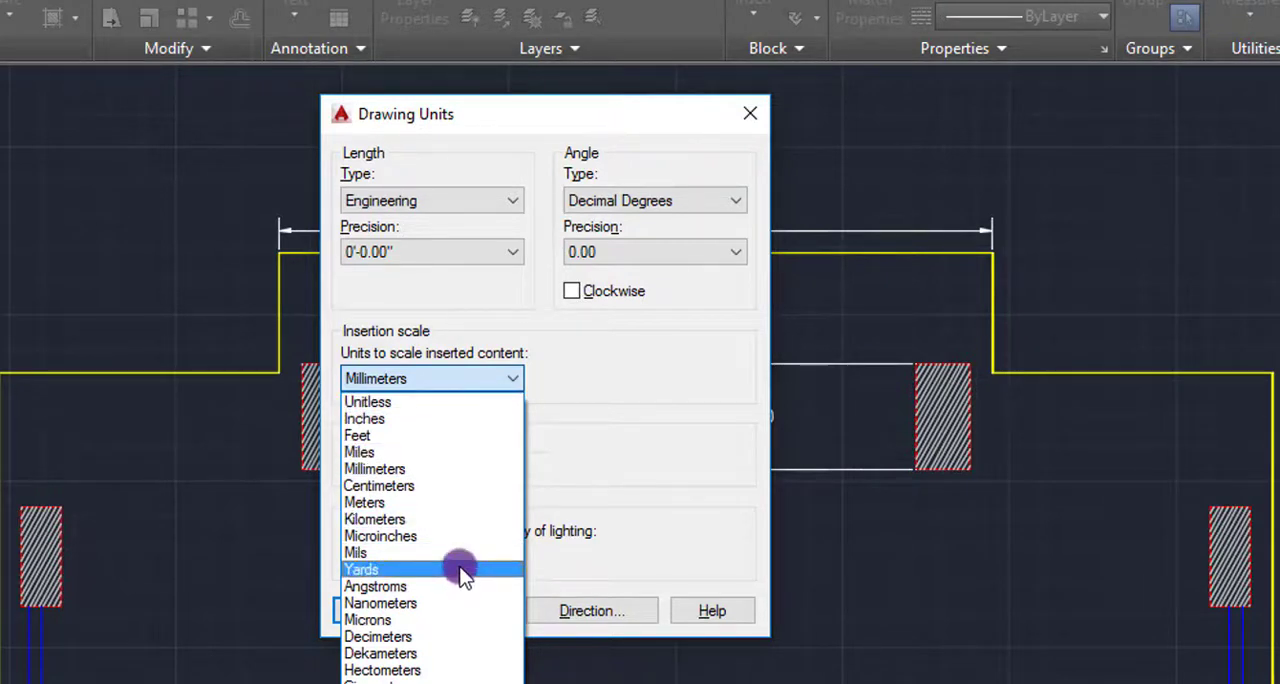
left_click(452, 420)
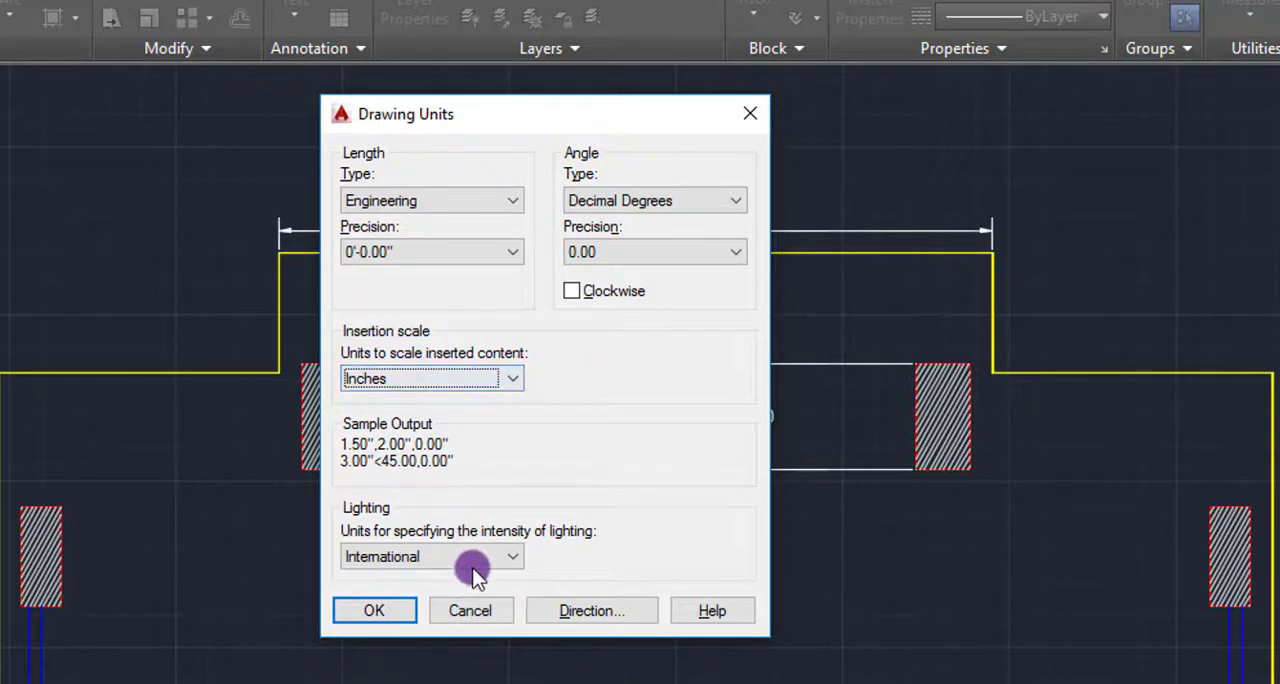
left_click(497, 563)
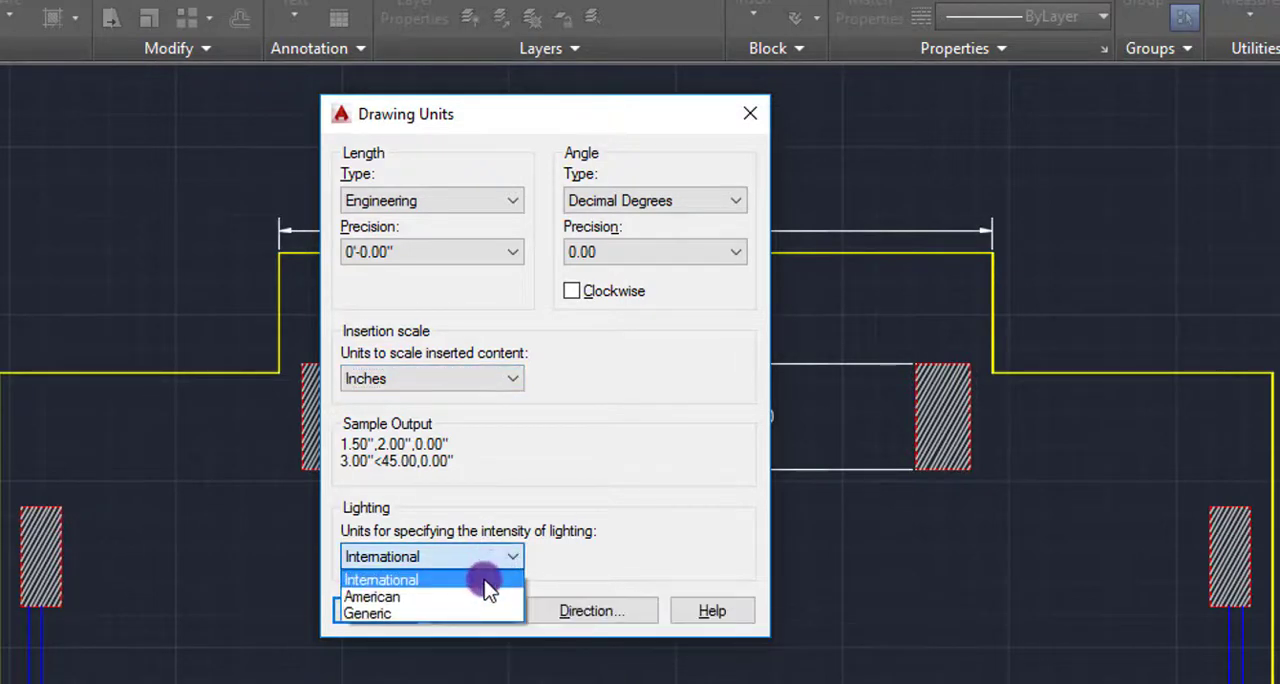
left_click(487, 583)
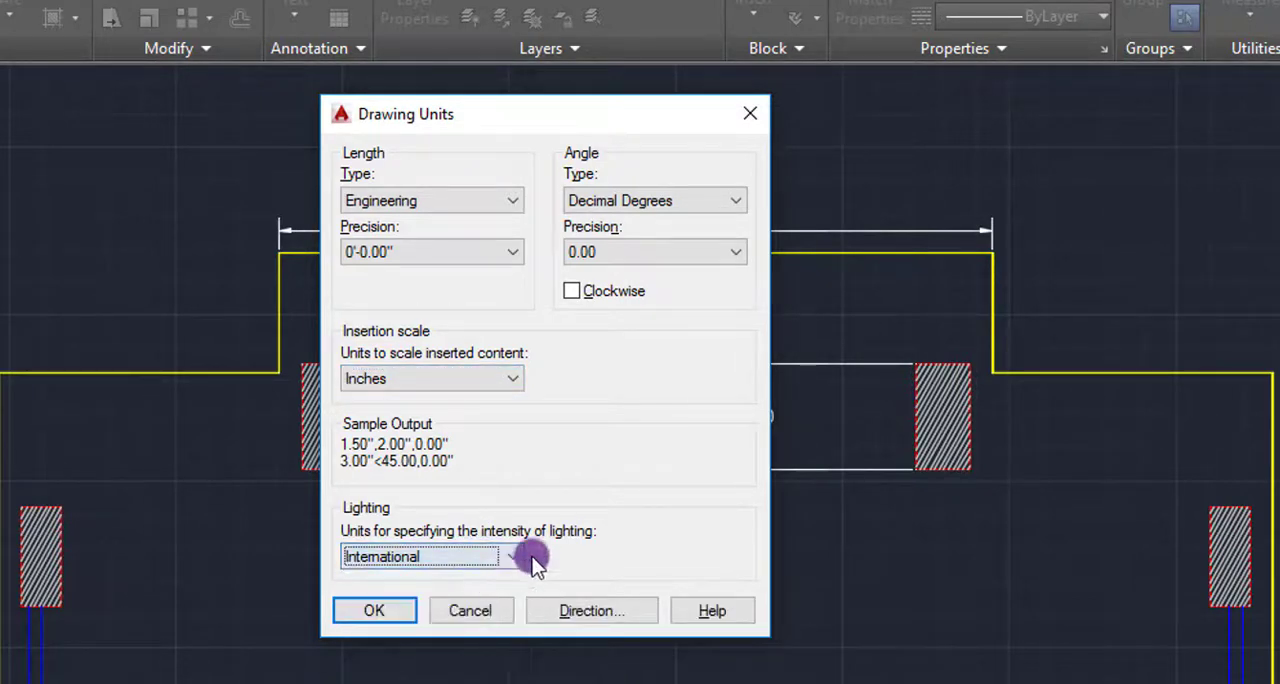
left_click(396, 617)
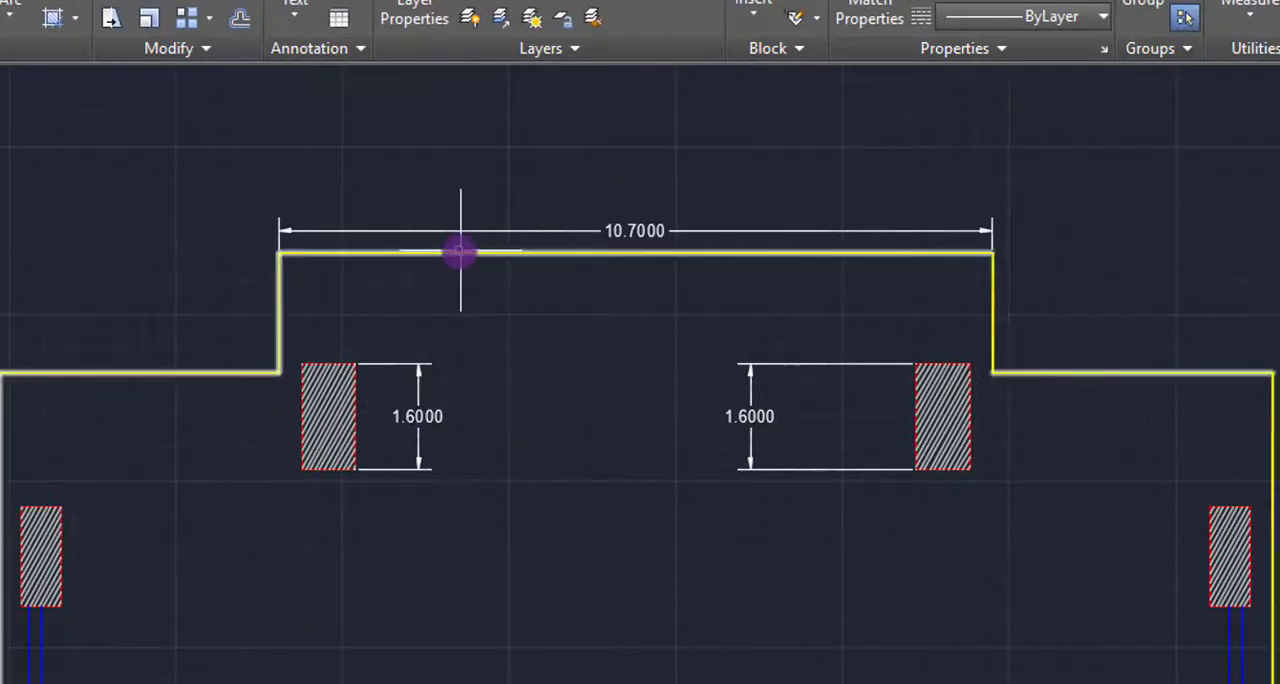
- Open the Standard dimension style for modification and set its text color to Cyan
type("d")
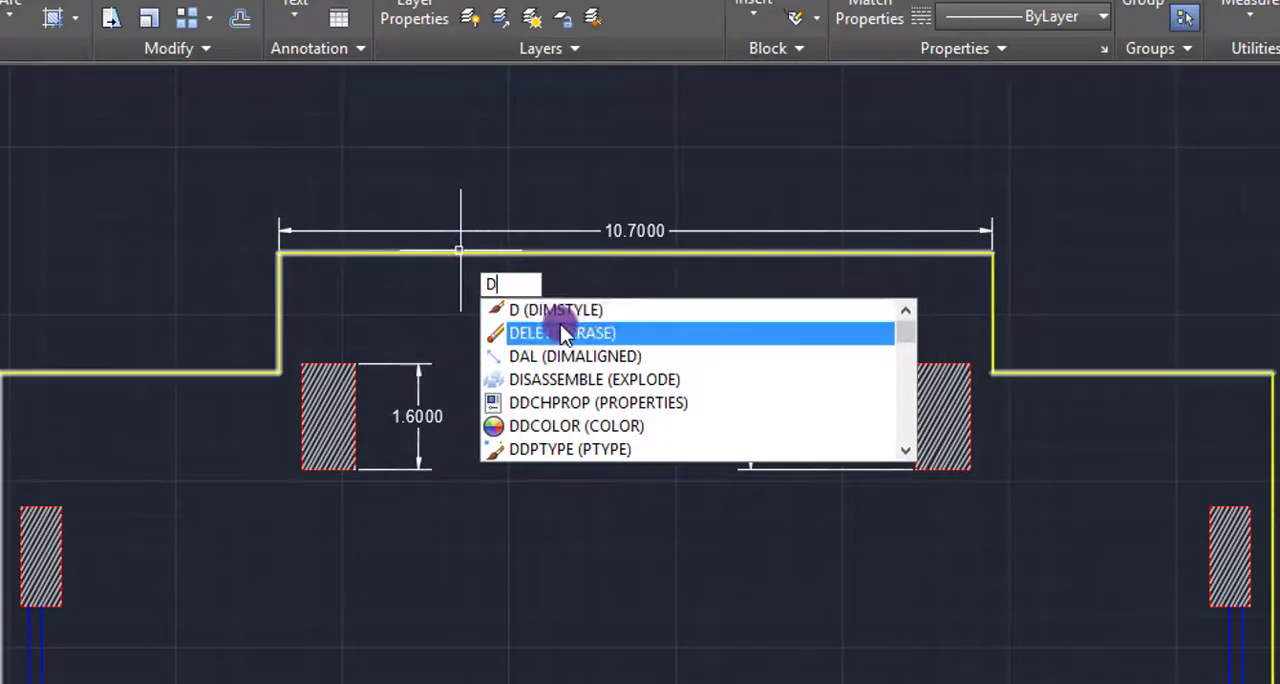
key("Return")
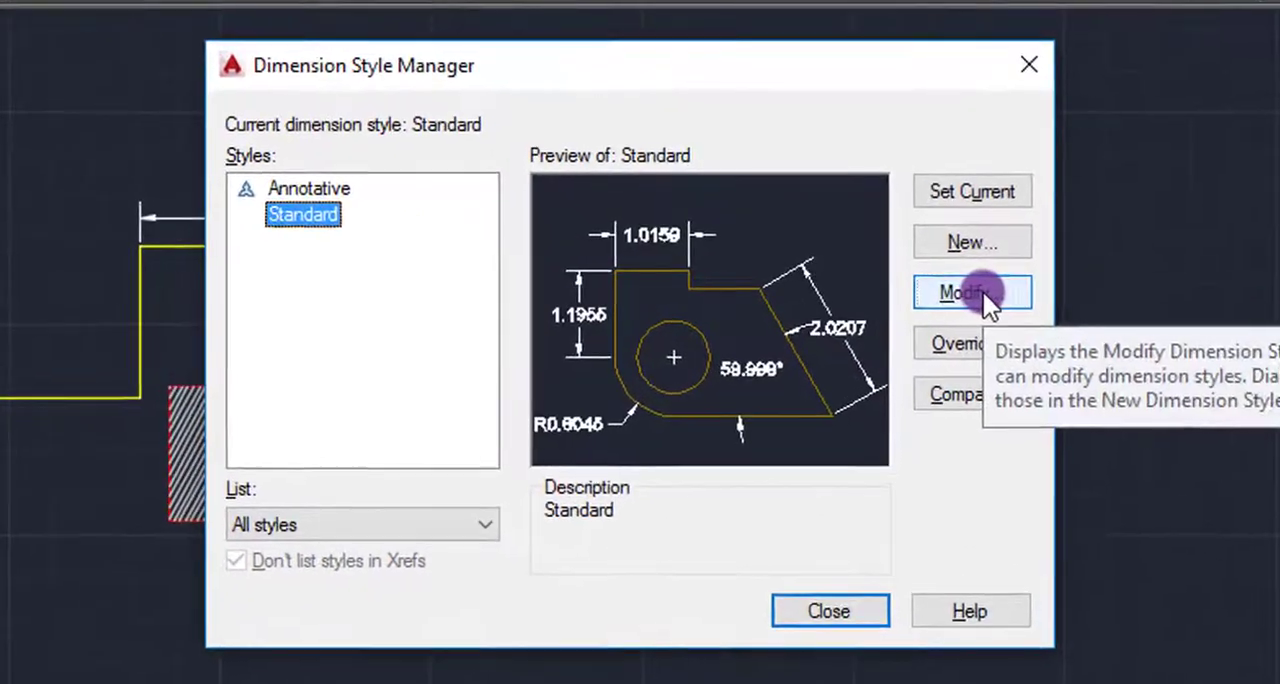
left_click(945, 291)
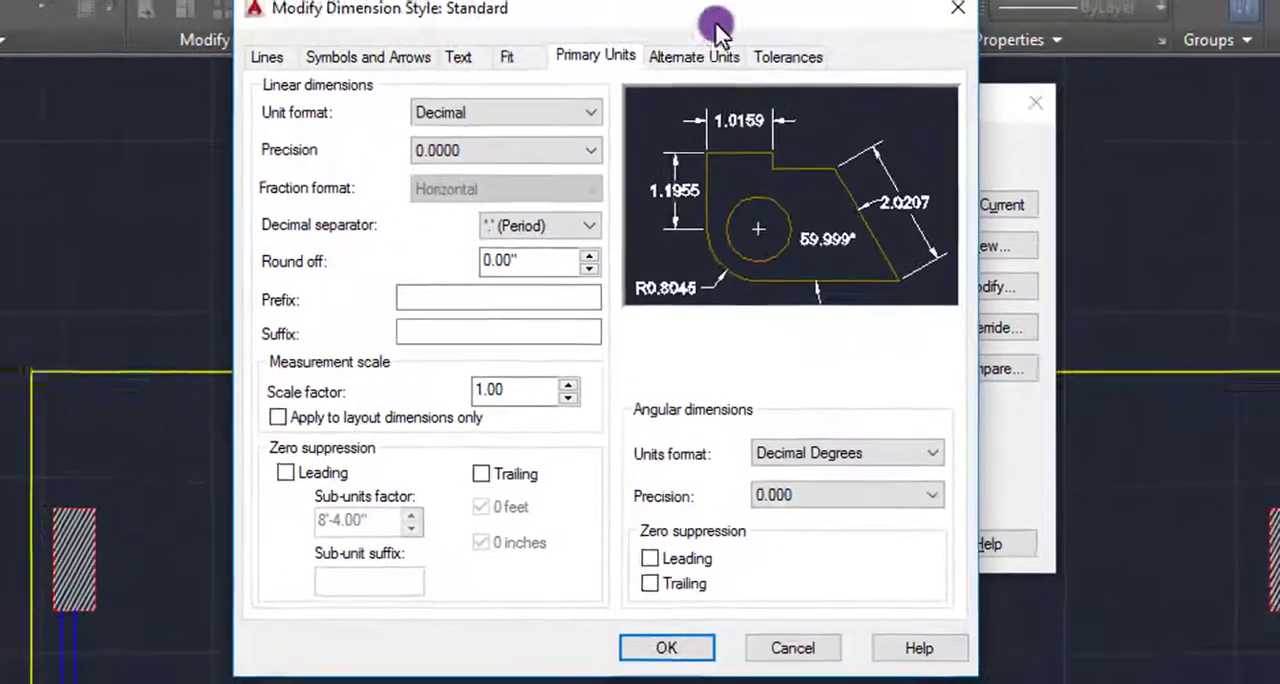
left_click(372, 8)
left_click(476, 62)
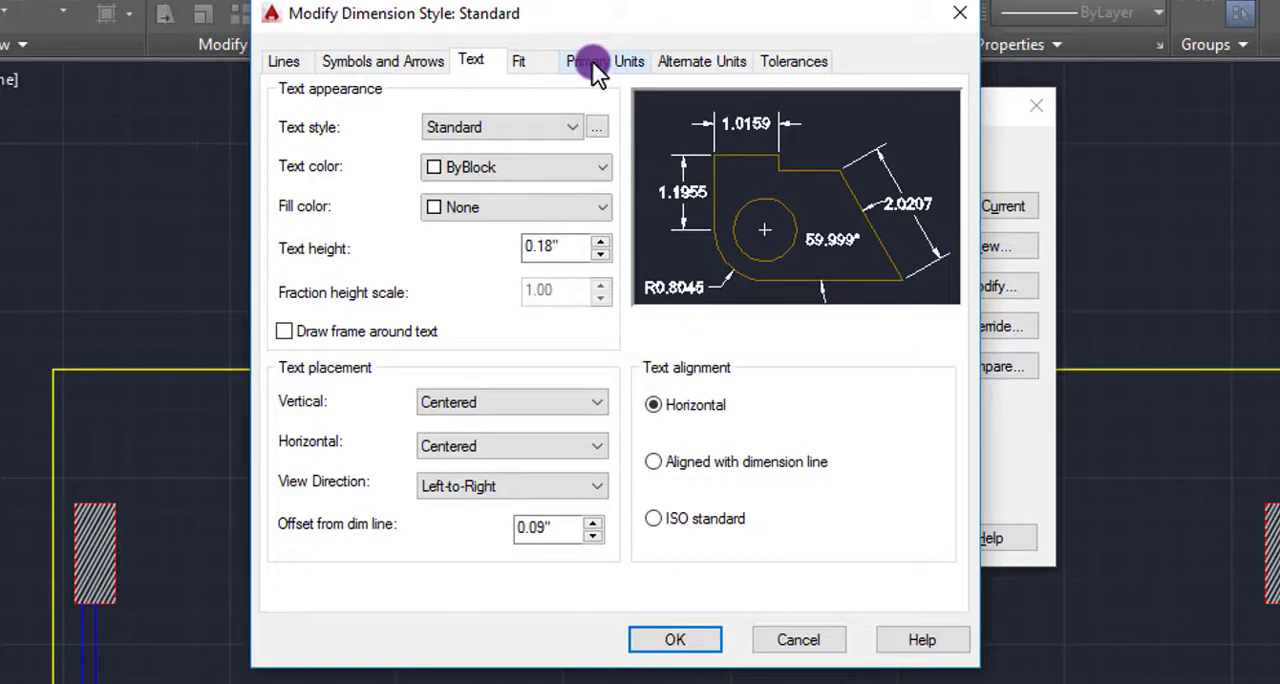
left_click(604, 168)
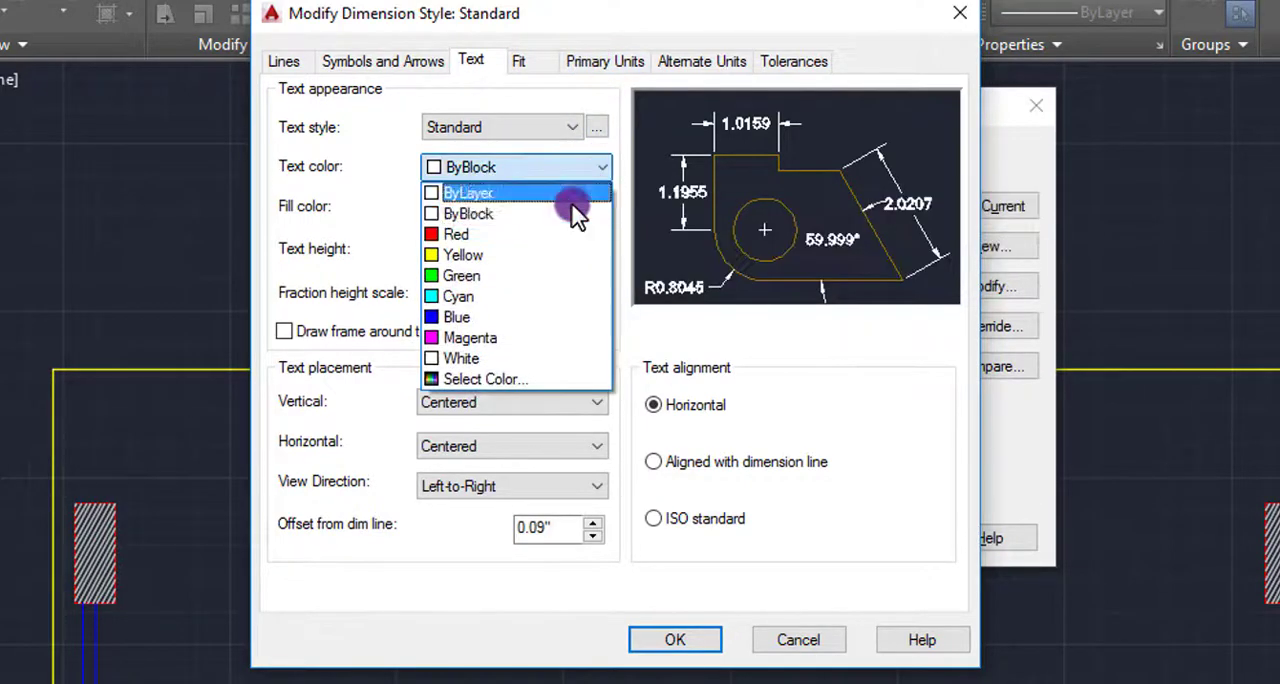
left_click(540, 297)
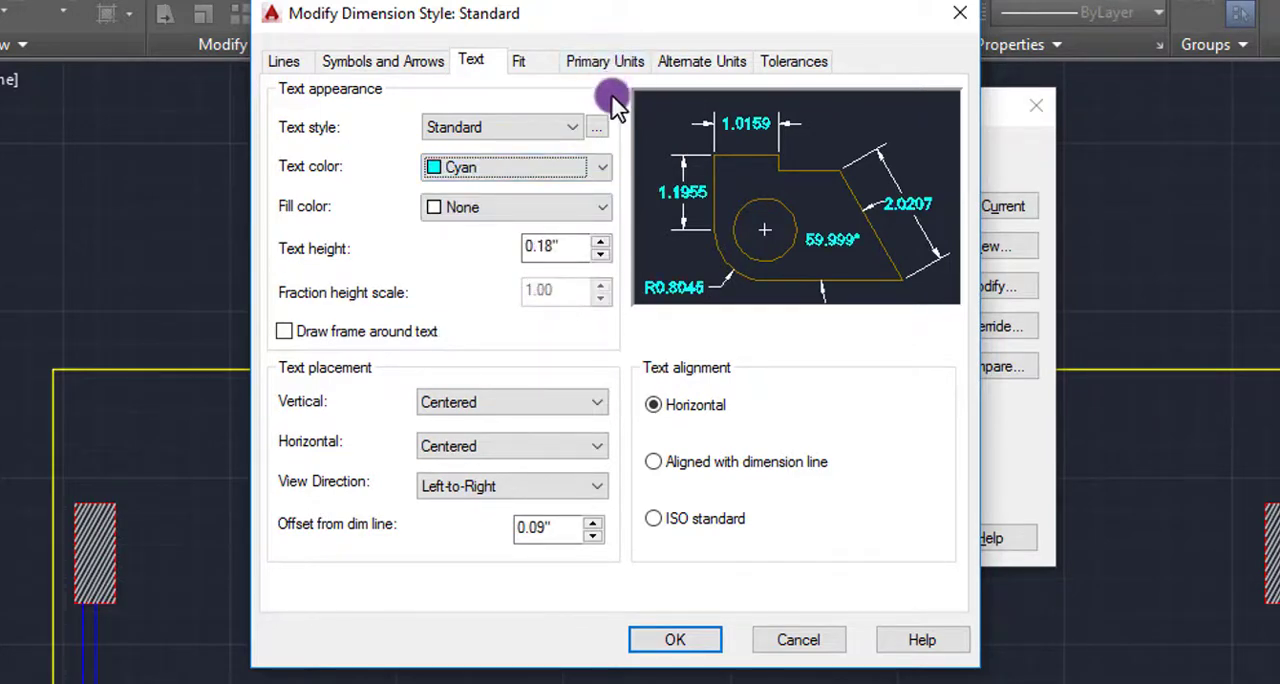
- Set the dimension style's linear unit format to Engineering and its text height to 0.28"
left_click(619, 66)
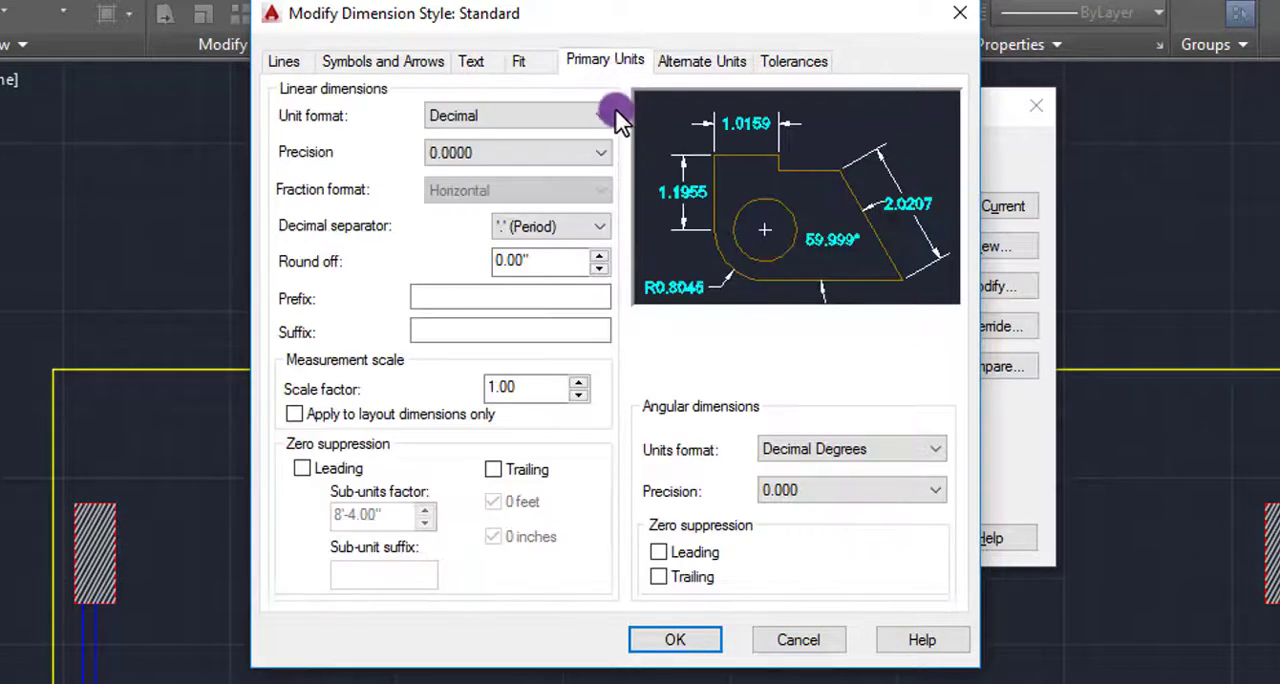
left_click(606, 117)
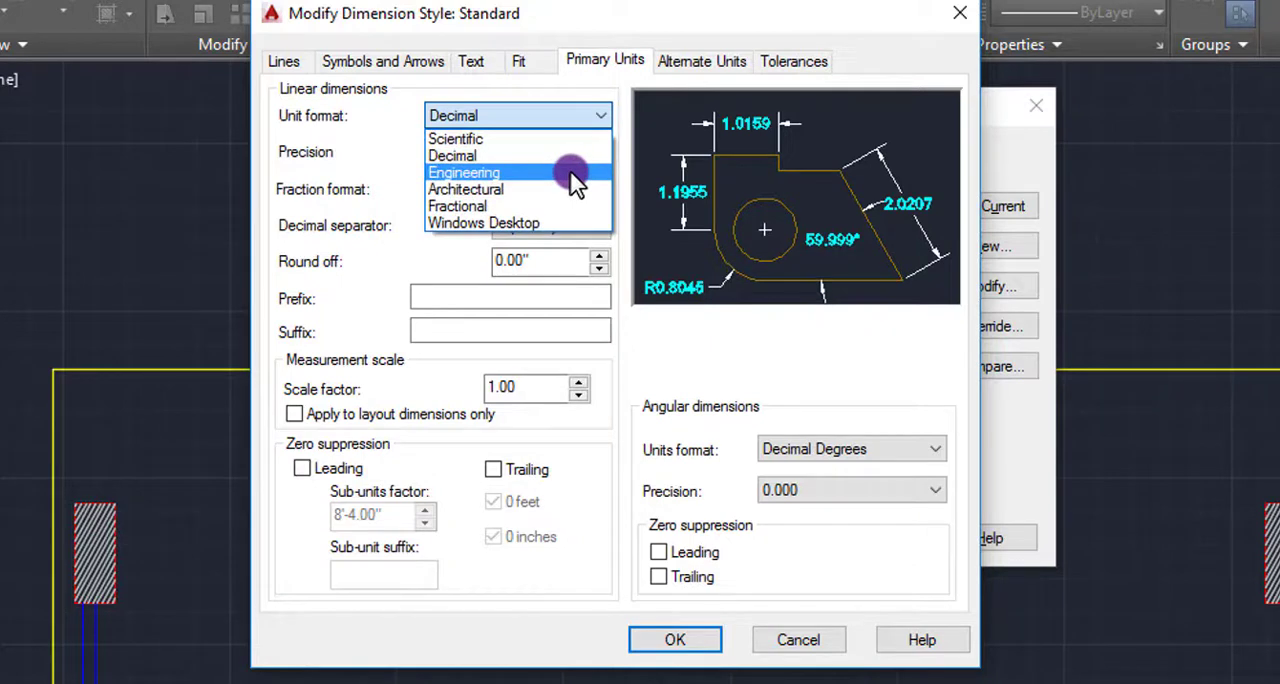
left_click(576, 176)
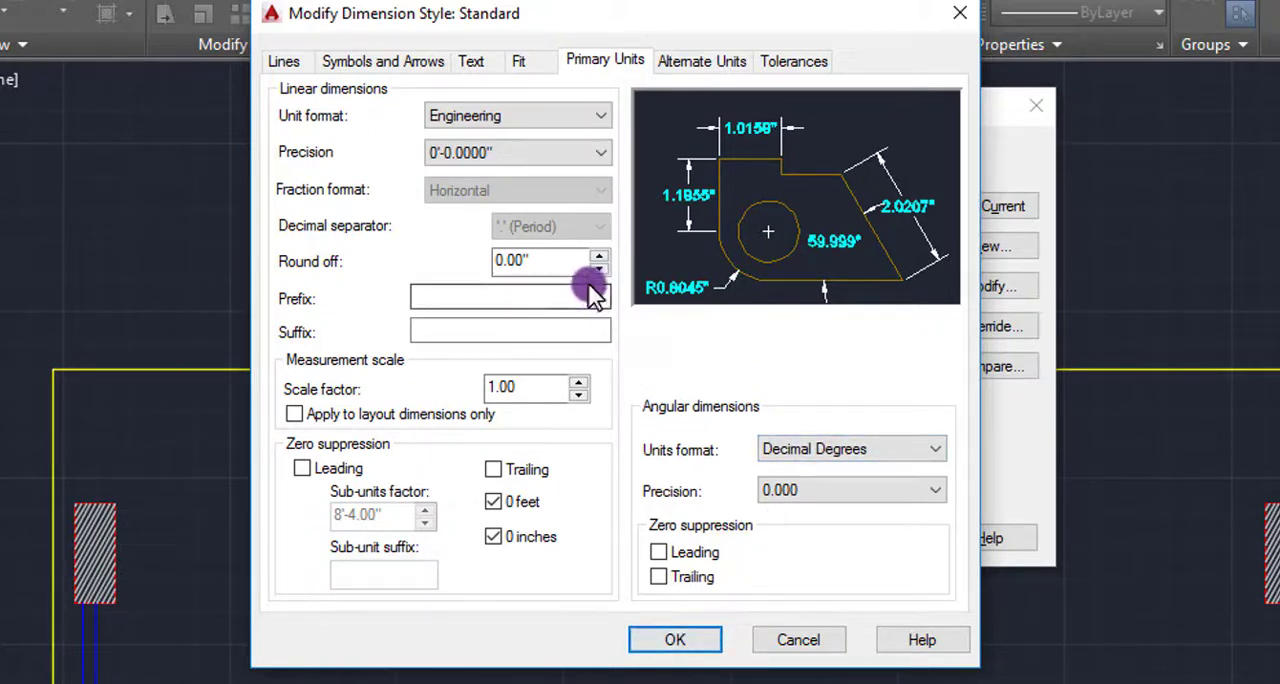
left_click(480, 62)
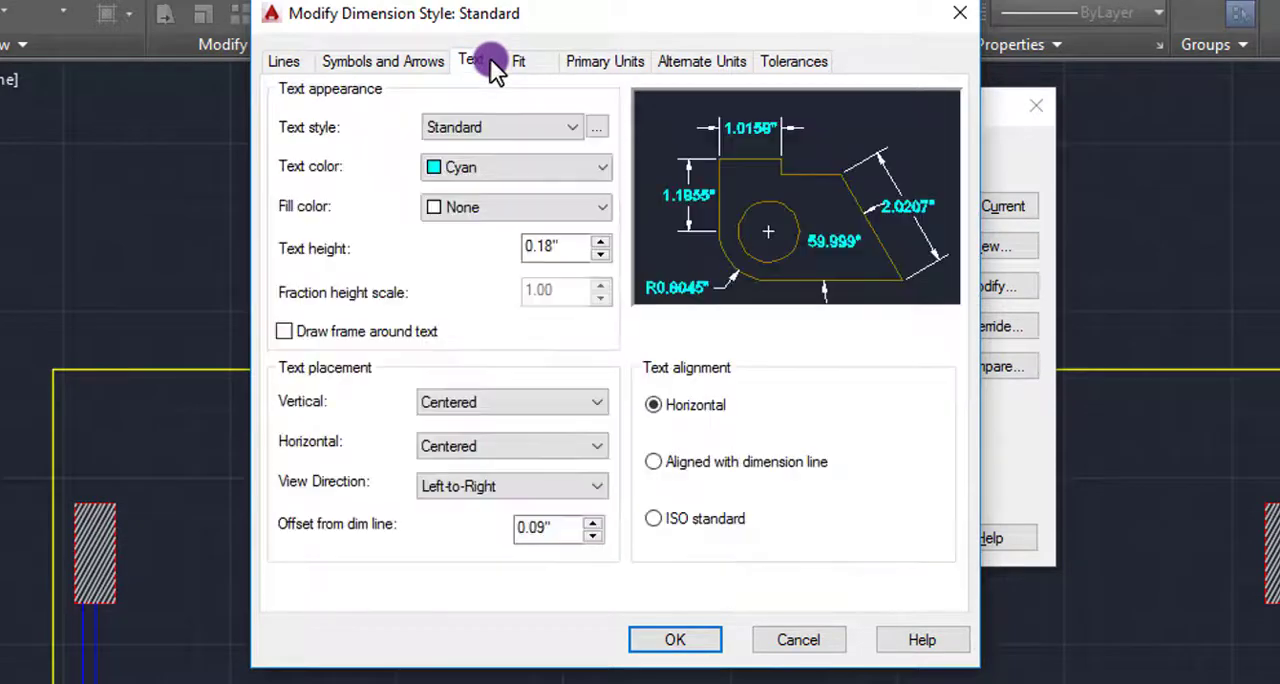
left_click(598, 244)
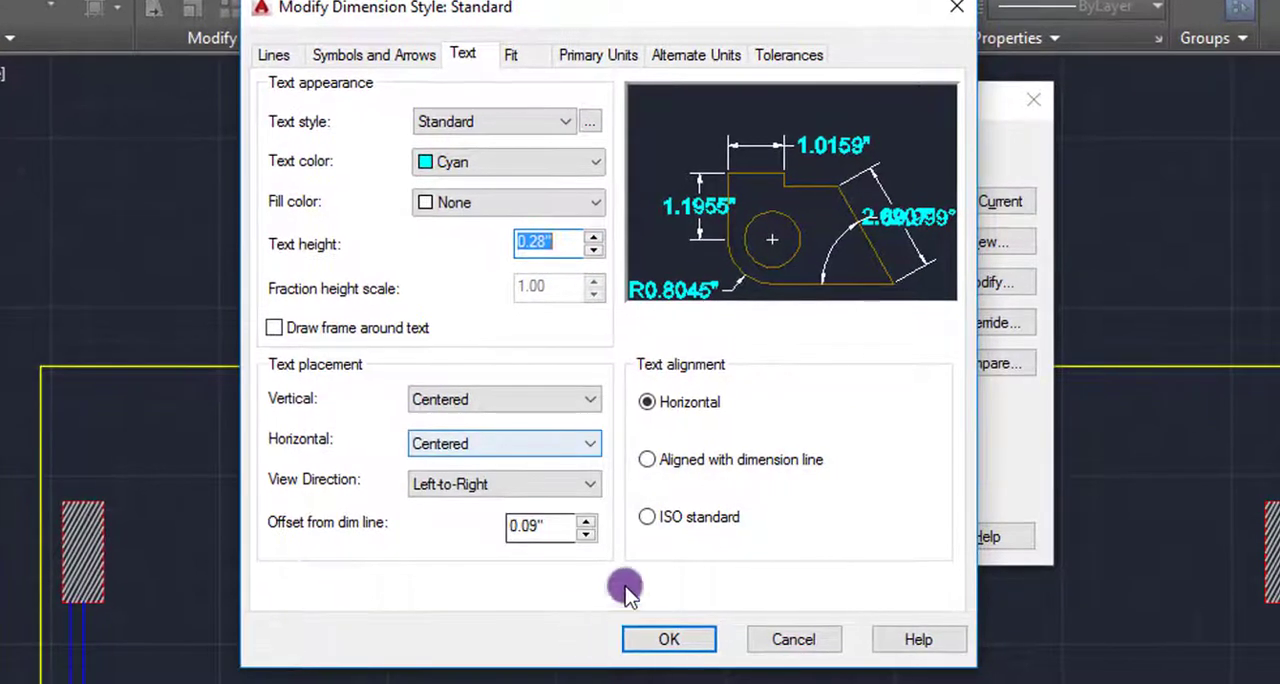
- Set the style's angular units format to Decimal Degrees, and apply the modified Standard style as the current dimension style
left_click(620, 58)
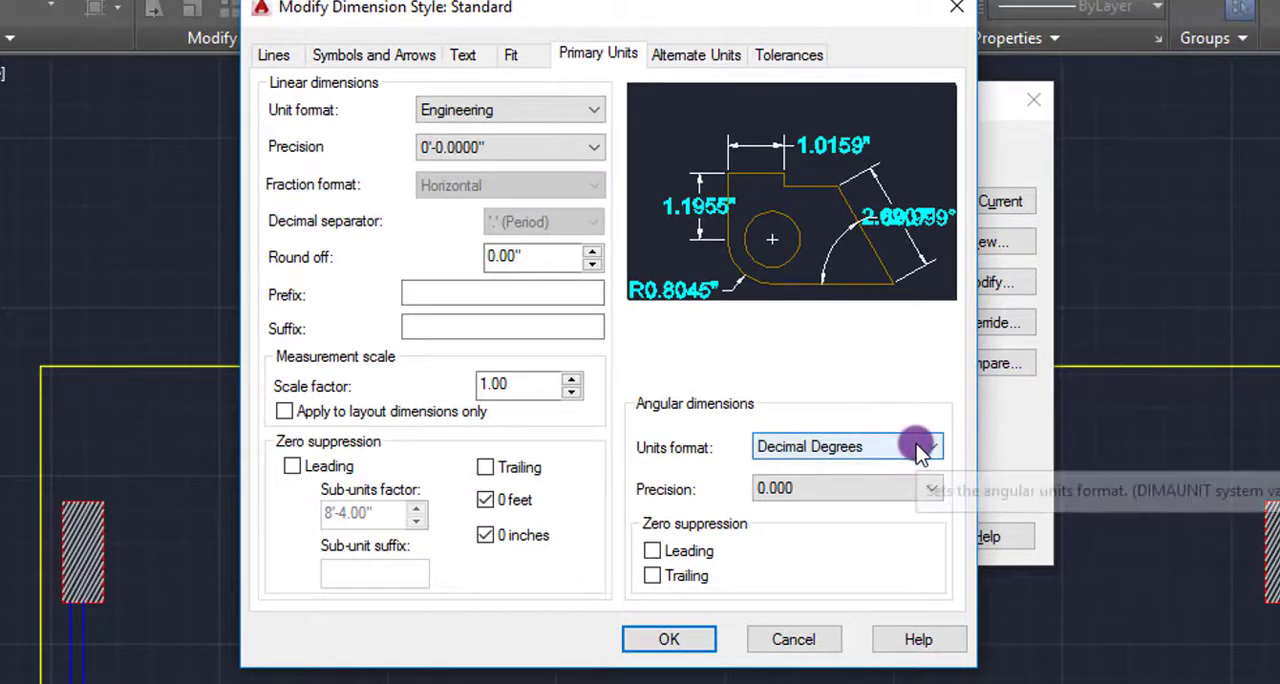
left_click(930, 447)
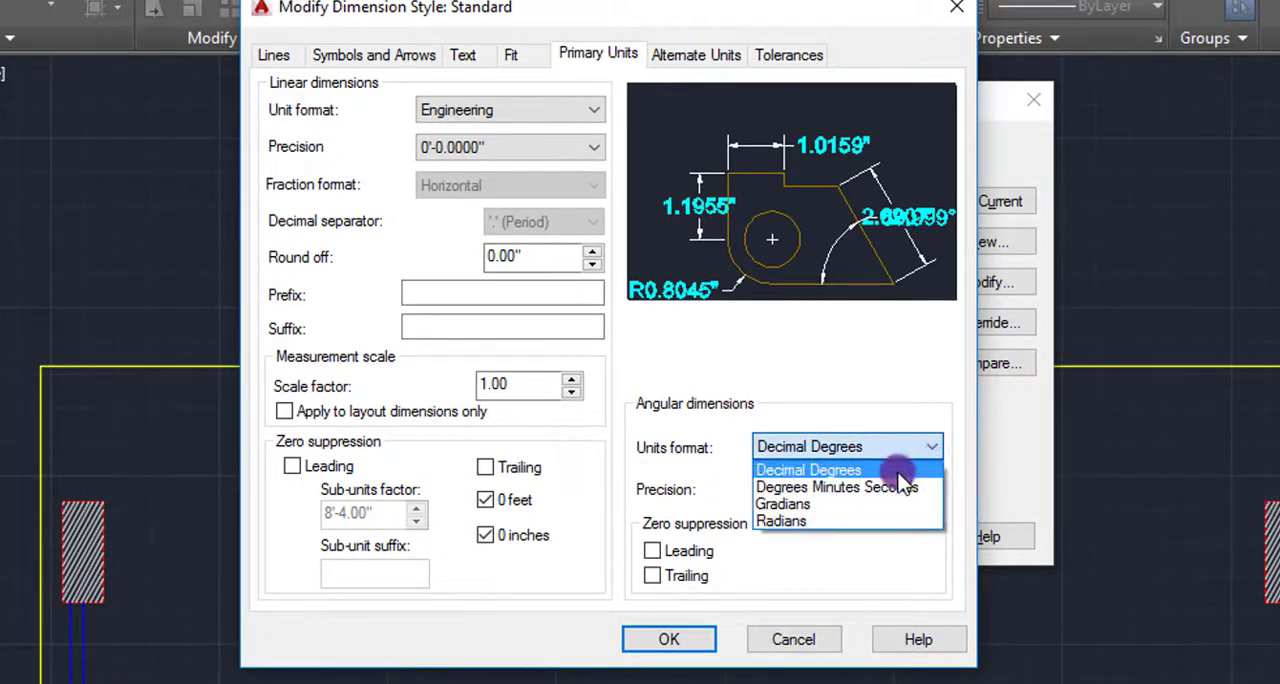
left_click(895, 460)
left_click(682, 643)
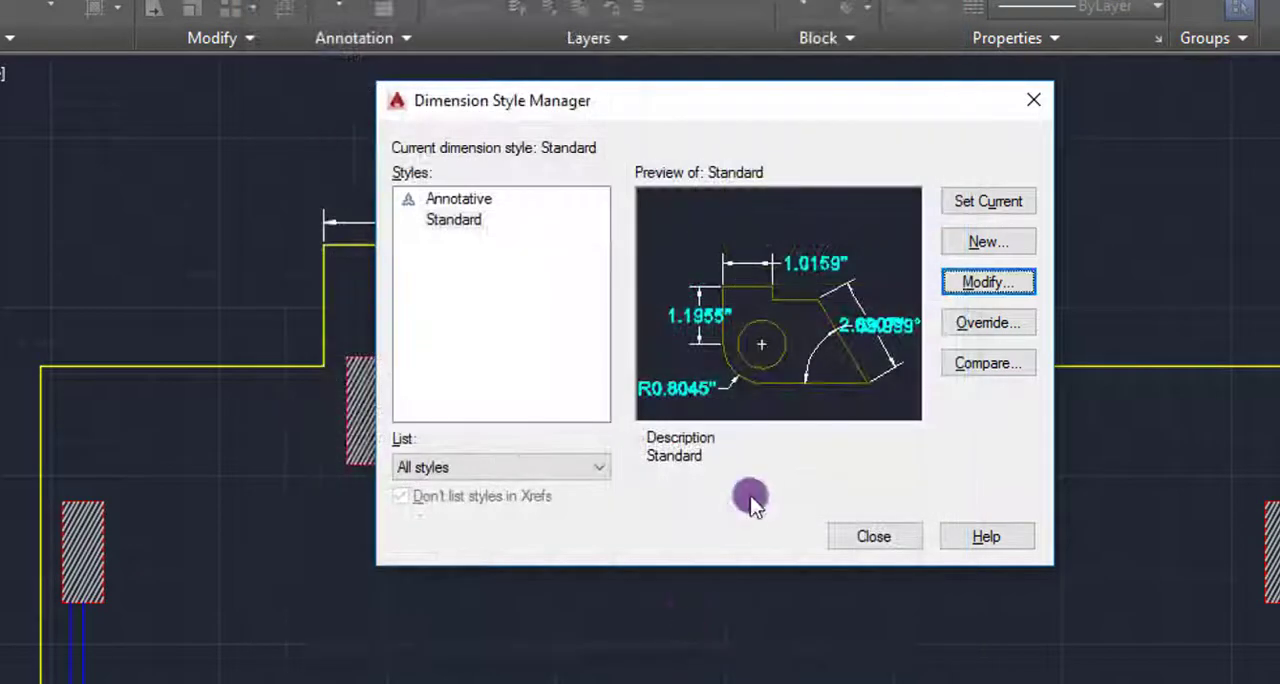
left_click(988, 203)
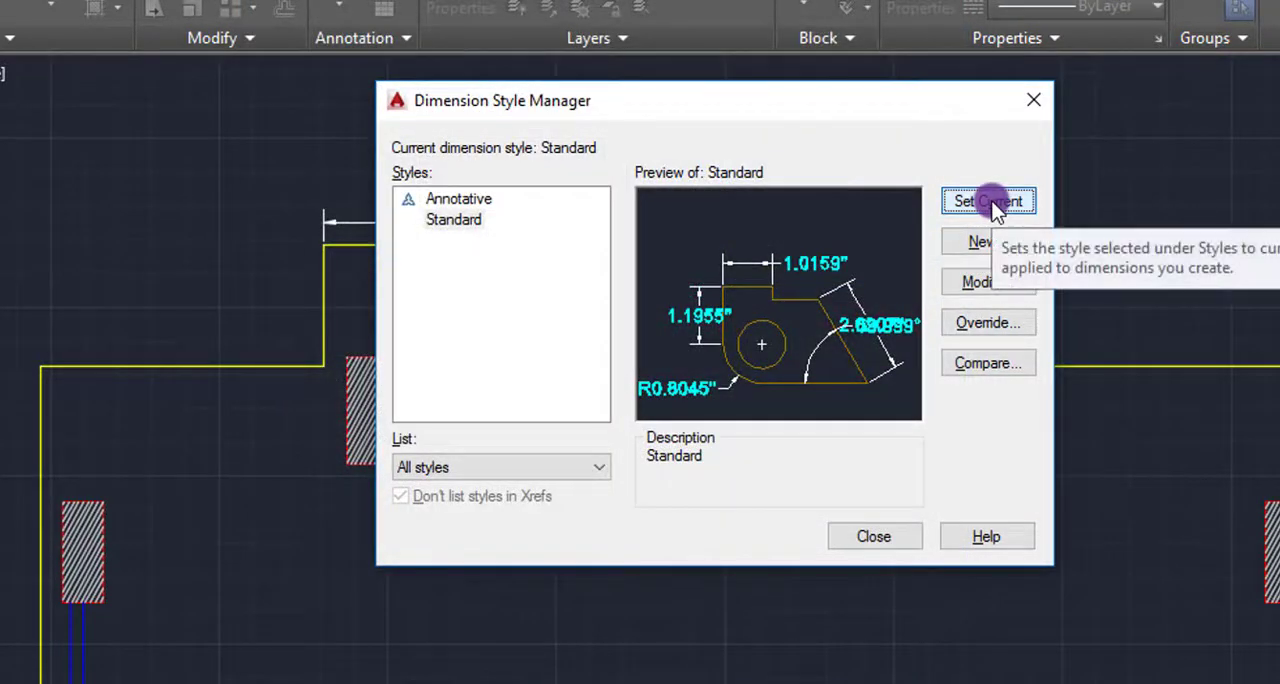
left_click(876, 539)
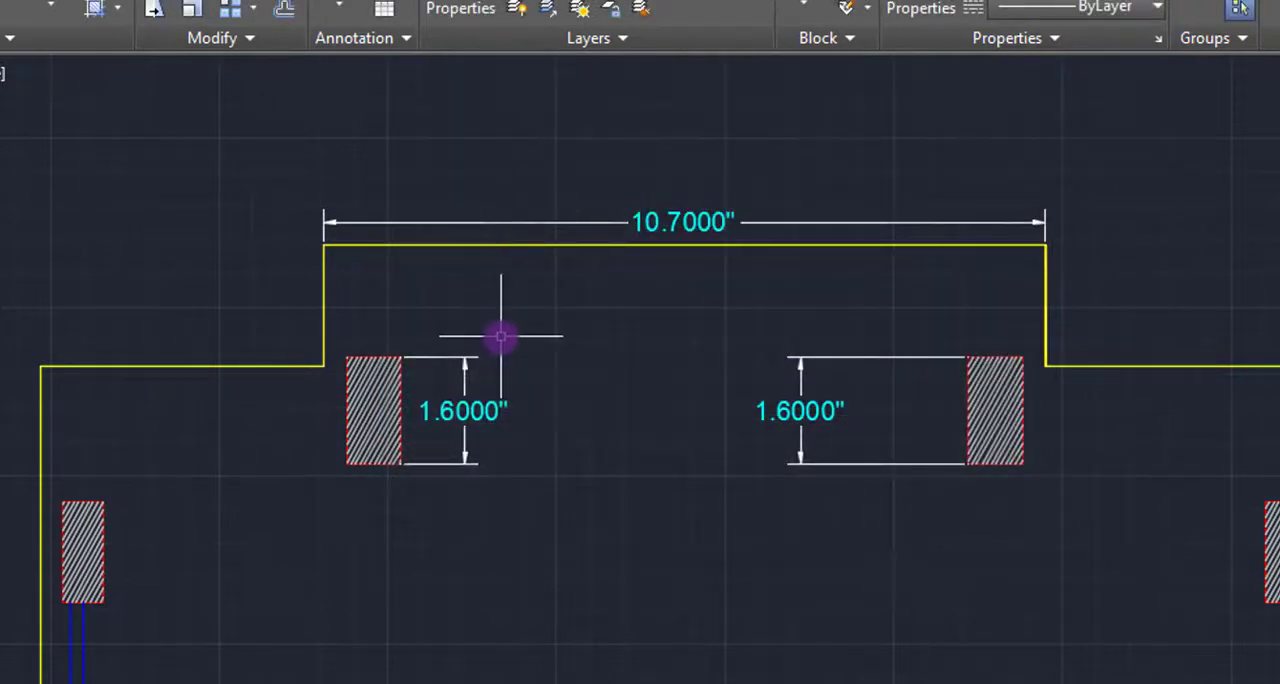
type("dal")
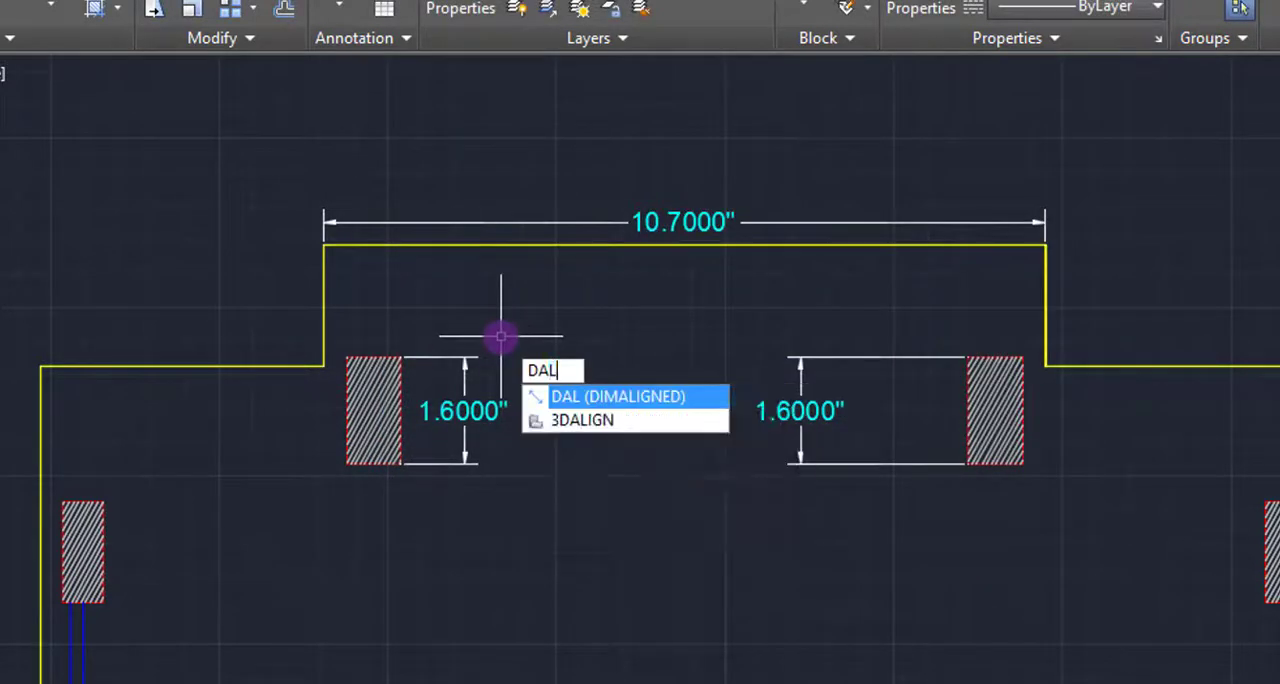
key("Return")
left_click(323, 245)
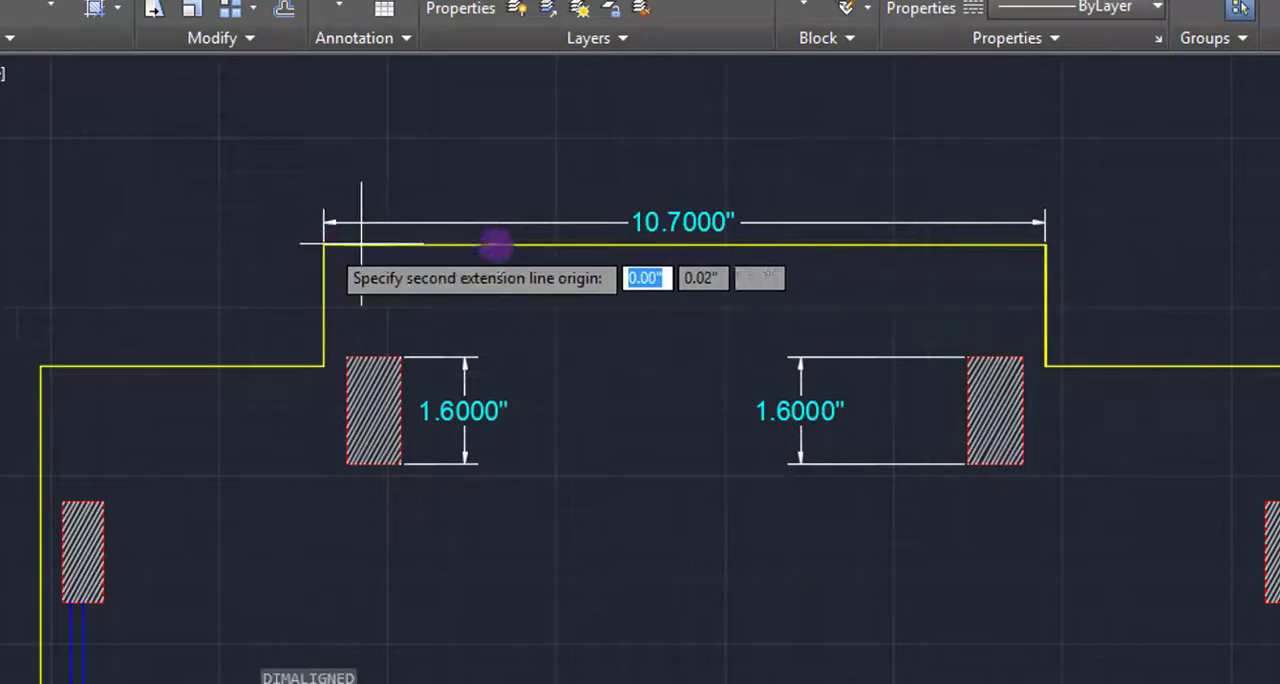
left_click(1046, 245)
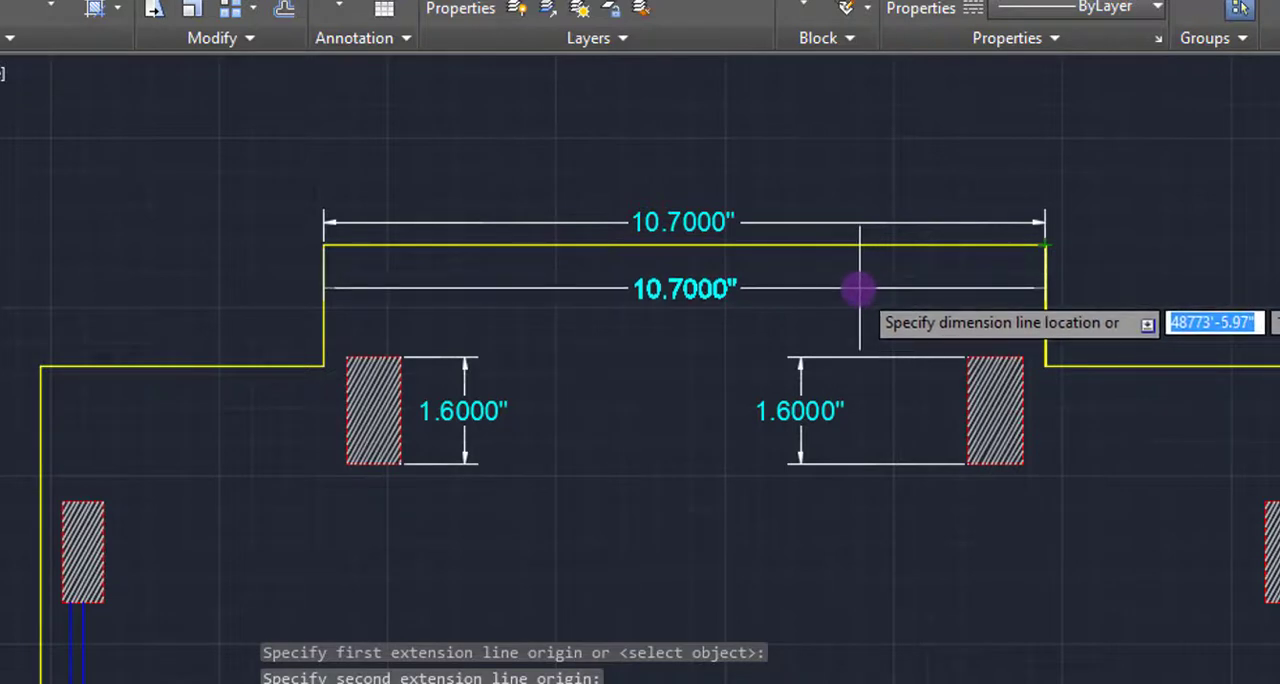
key("Escape")
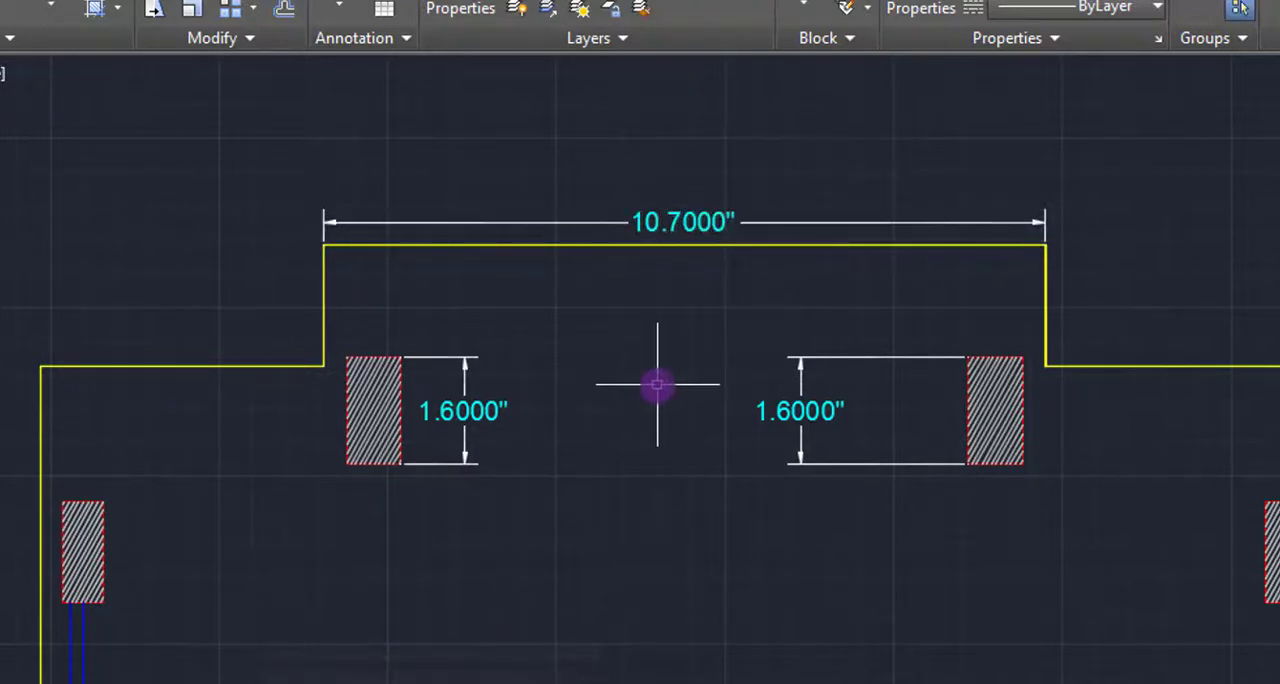
key("Escape")
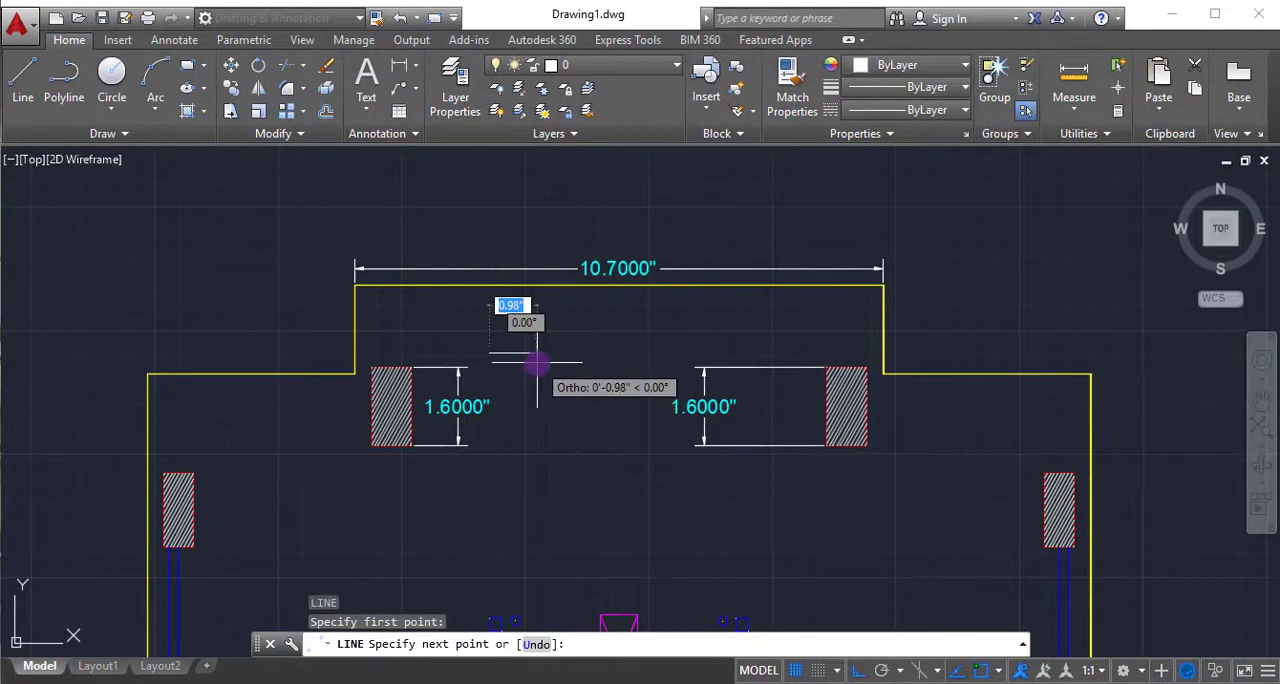
- Draw a horizontal line 1' long, running rightward from a point between the two upper hatched columns
type("1")
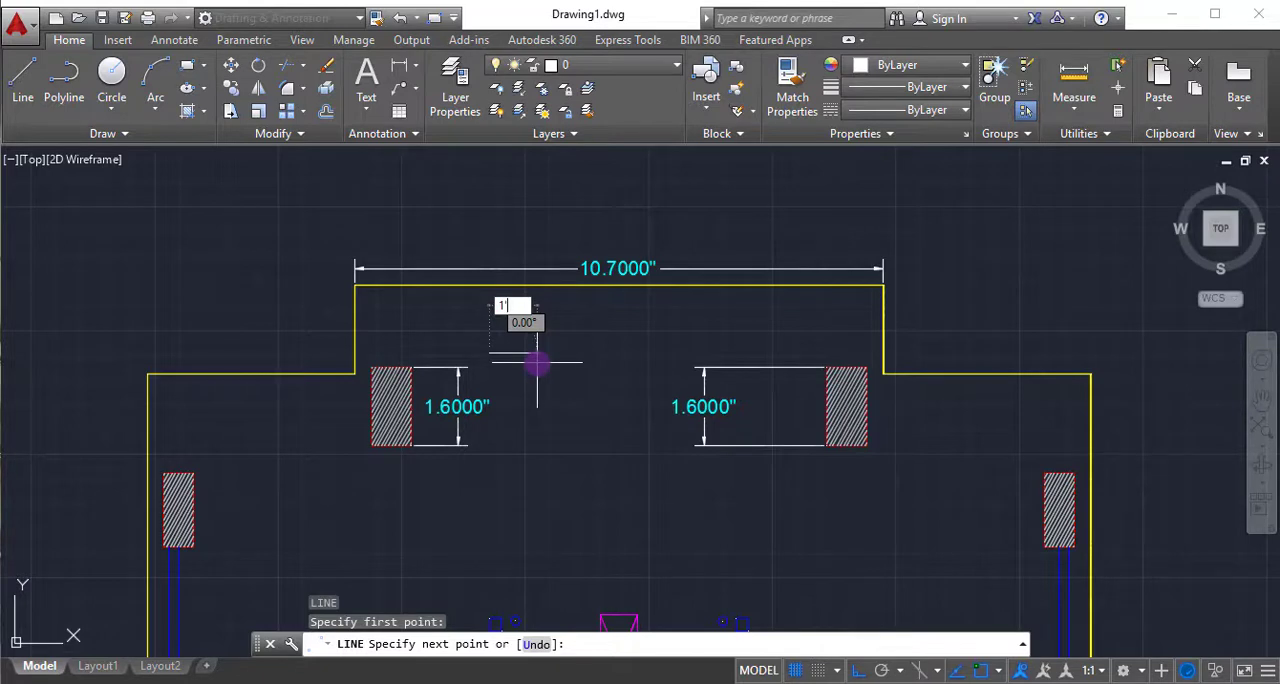
key("Return")
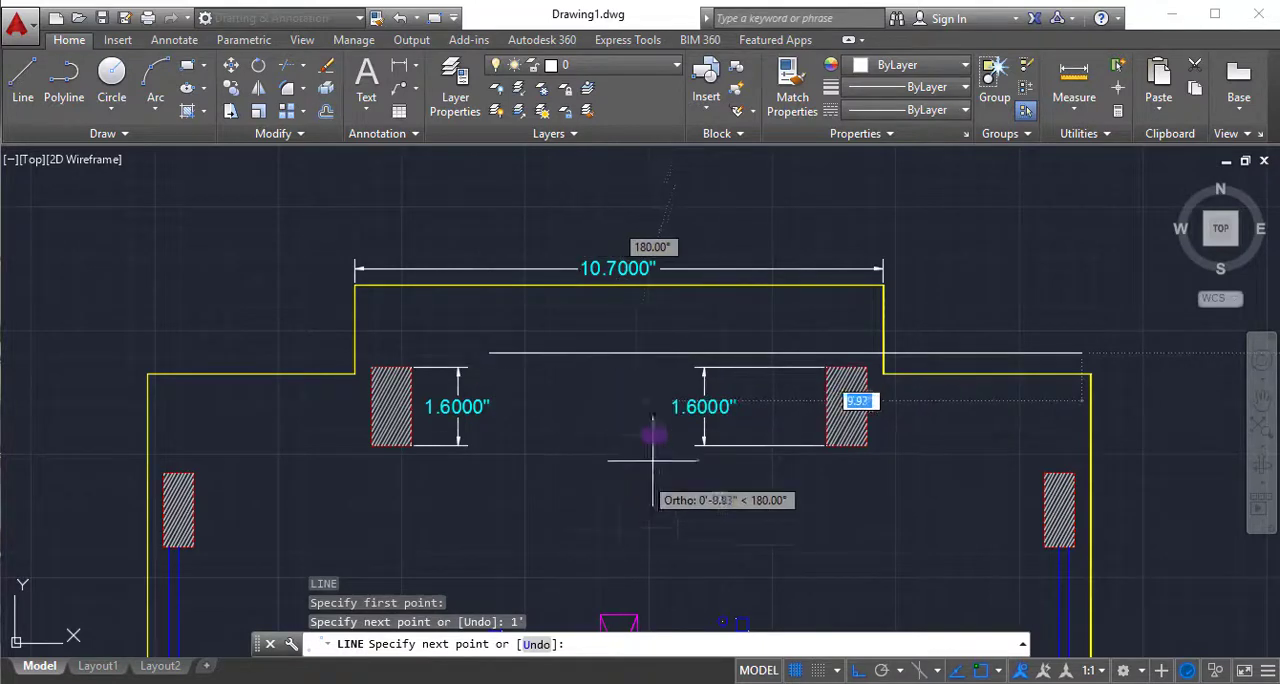
key("Return")
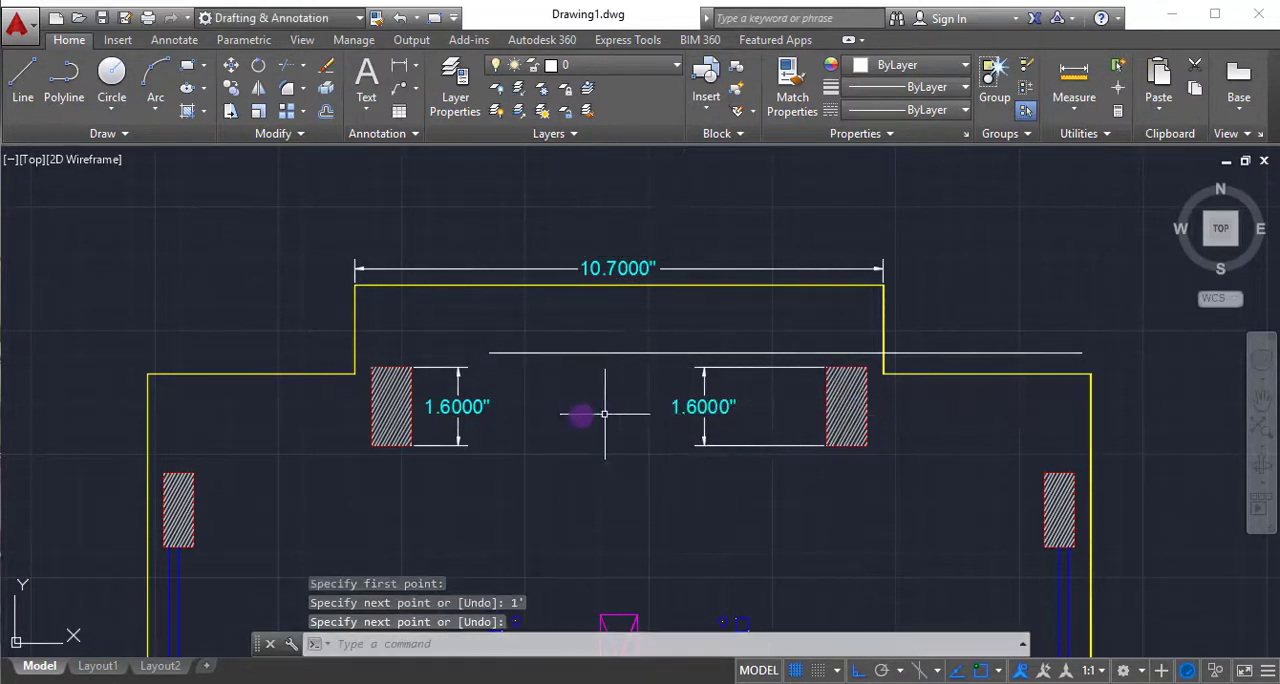
- Add an aligned dimension for the full length of the new horizontal line, placed just above it
type("dal")
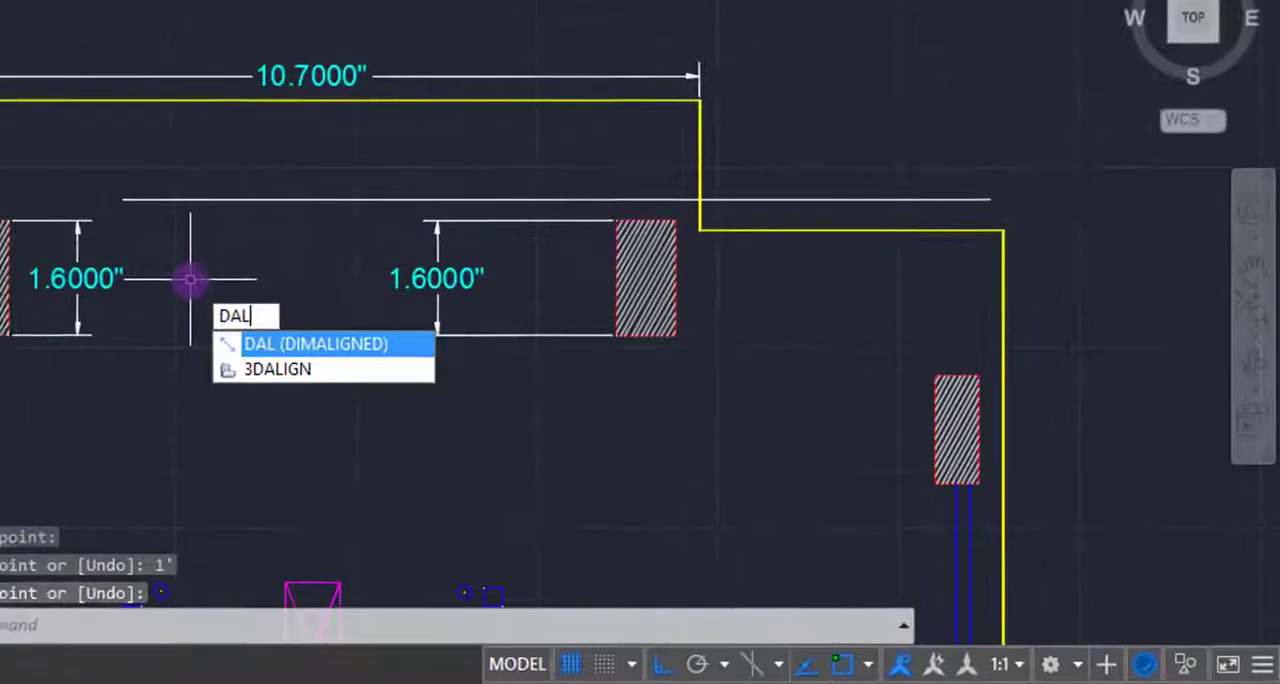
key("Return")
left_click(118, 192)
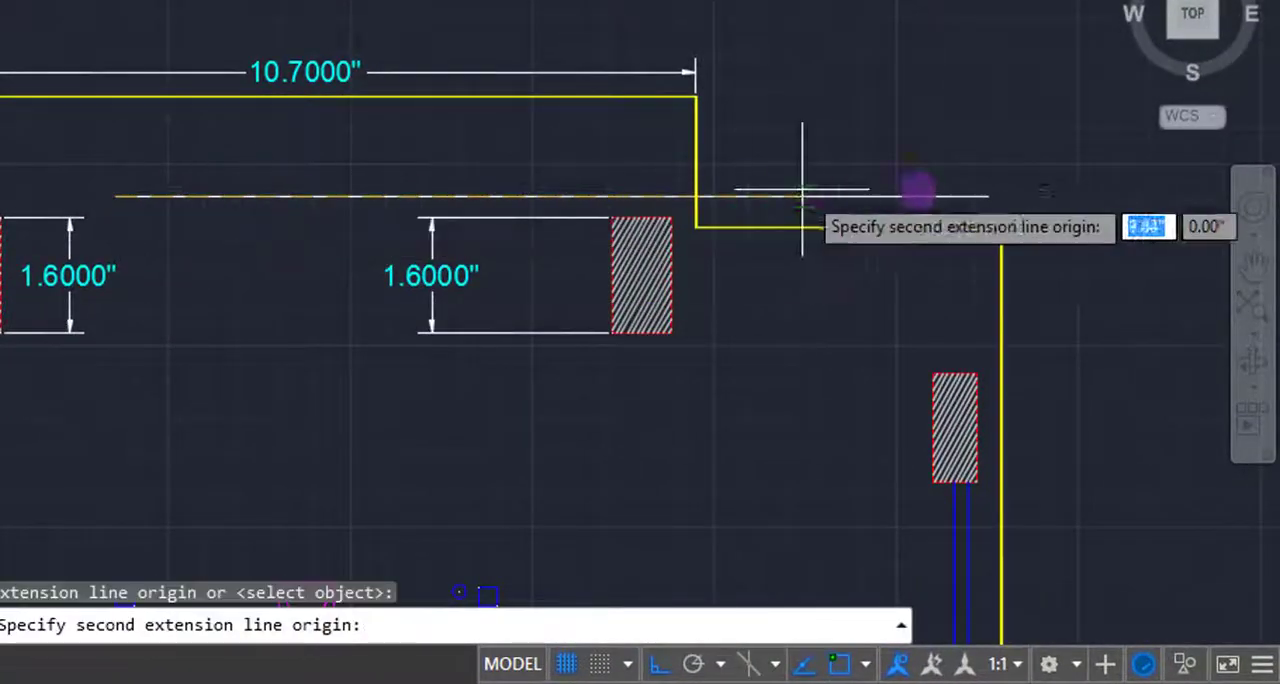
left_click(988, 197)
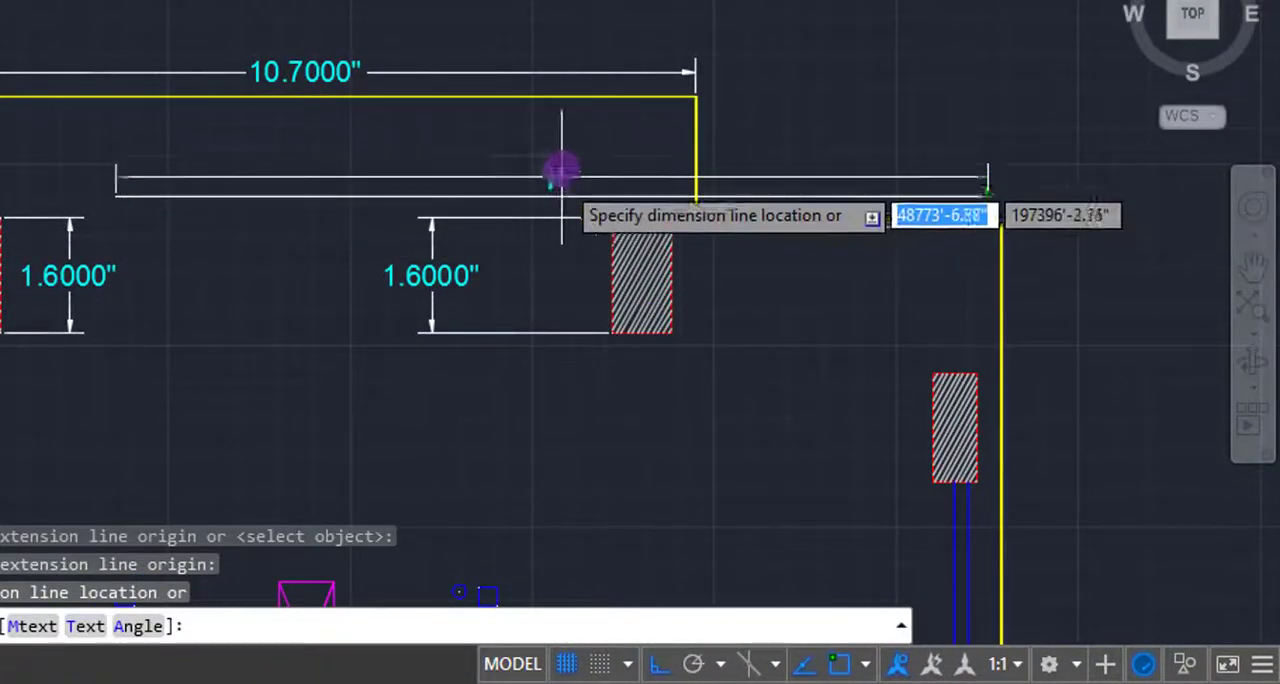
scroll(572, 152, "up", 2)
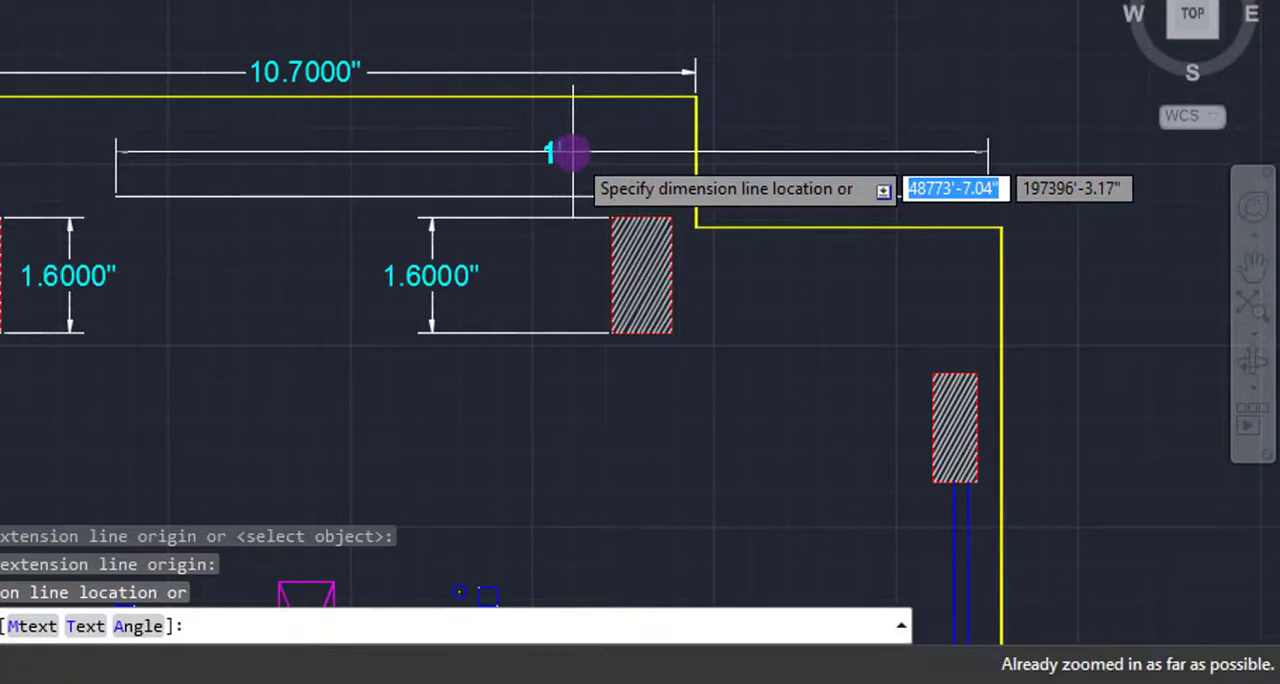
left_click(609, 157)
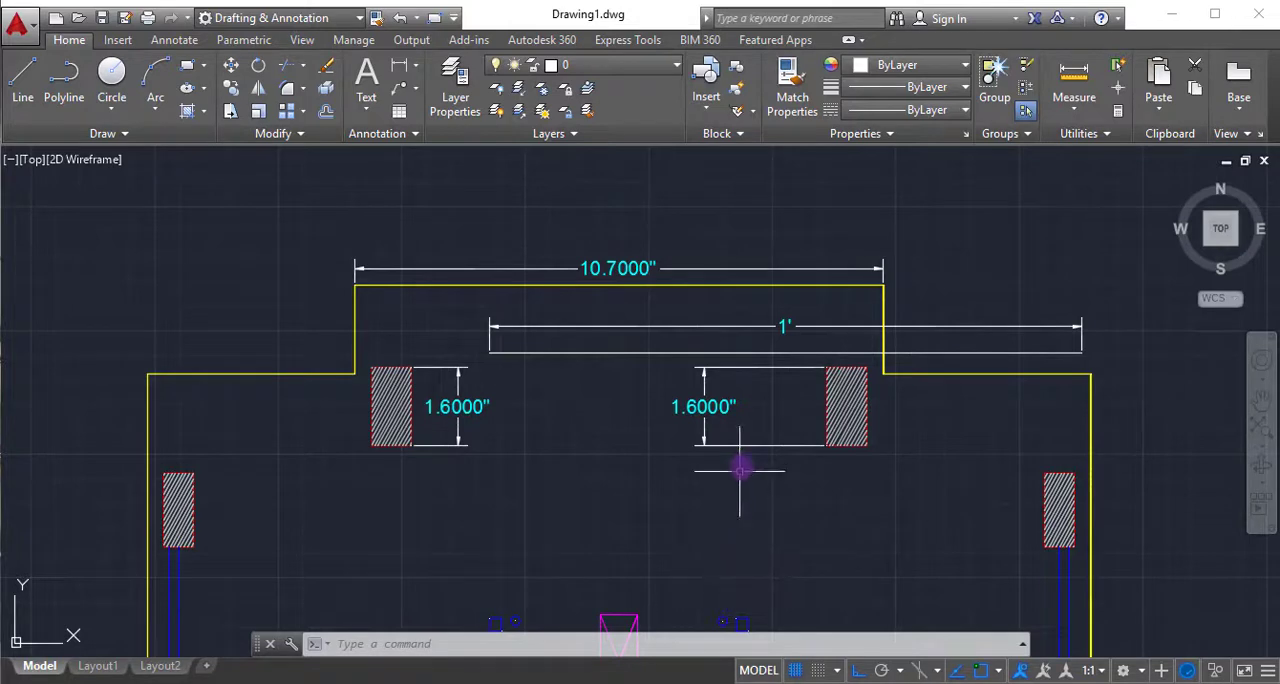
- View the whole floor plan, look at the original plan in T08.dwg, and return to Drawing1.dwg
scroll(735, 450, "down", 8)
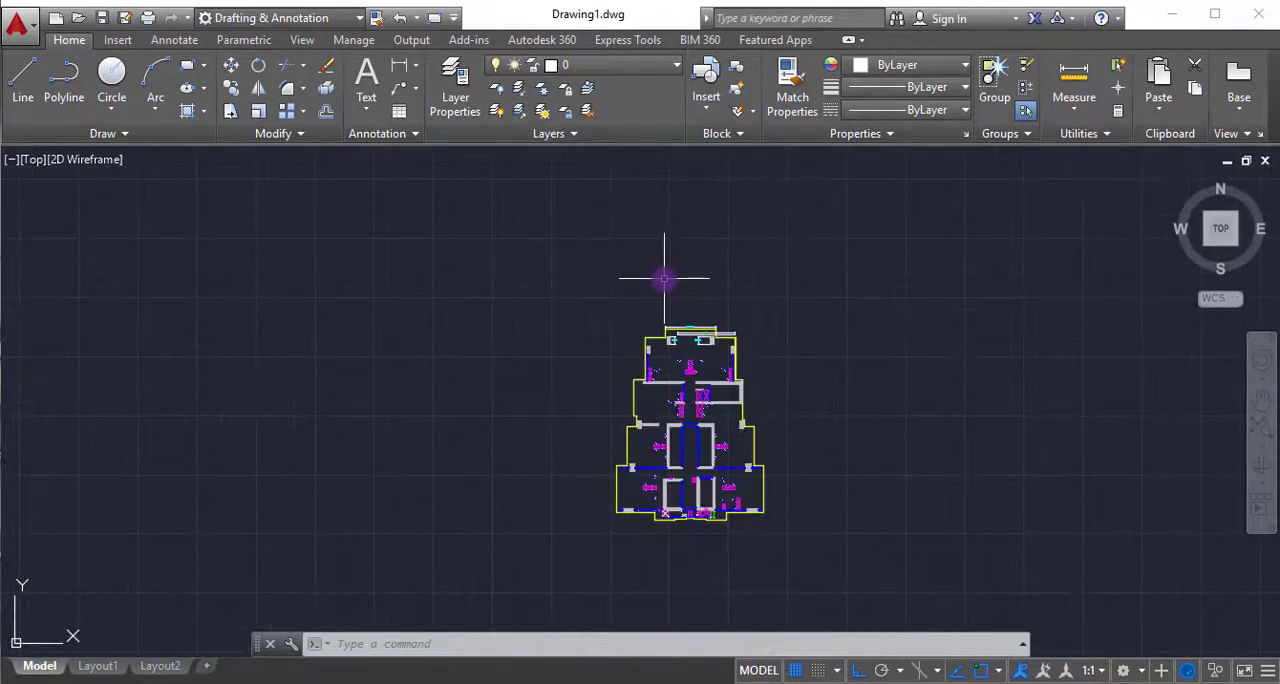
scroll(664, 279, "down", 2)
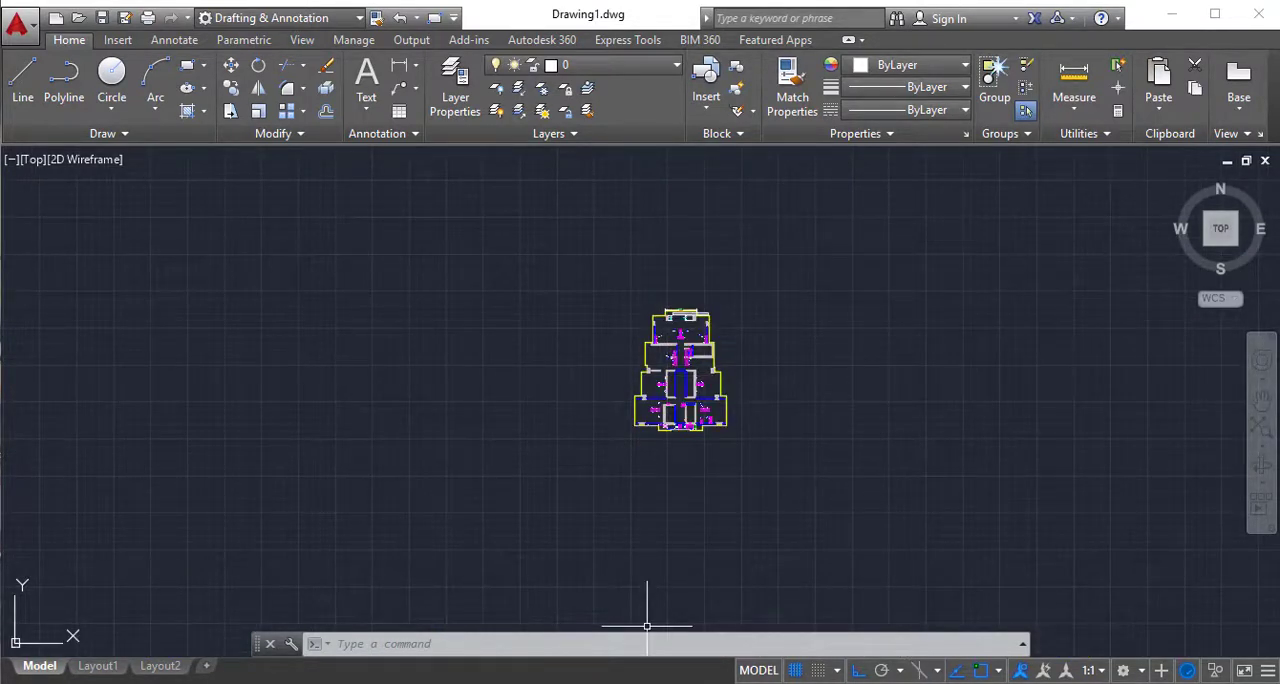
mouse_move(529, 674)
left_click(523, 637)
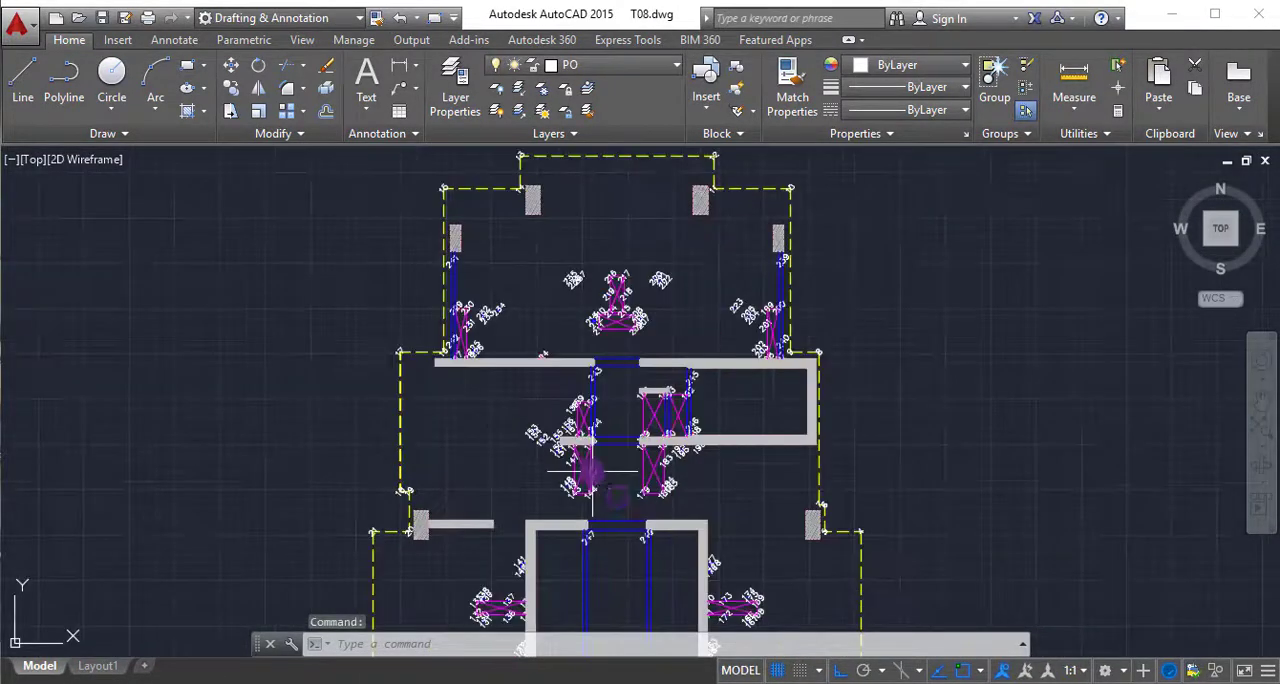
mouse_move(560, 678)
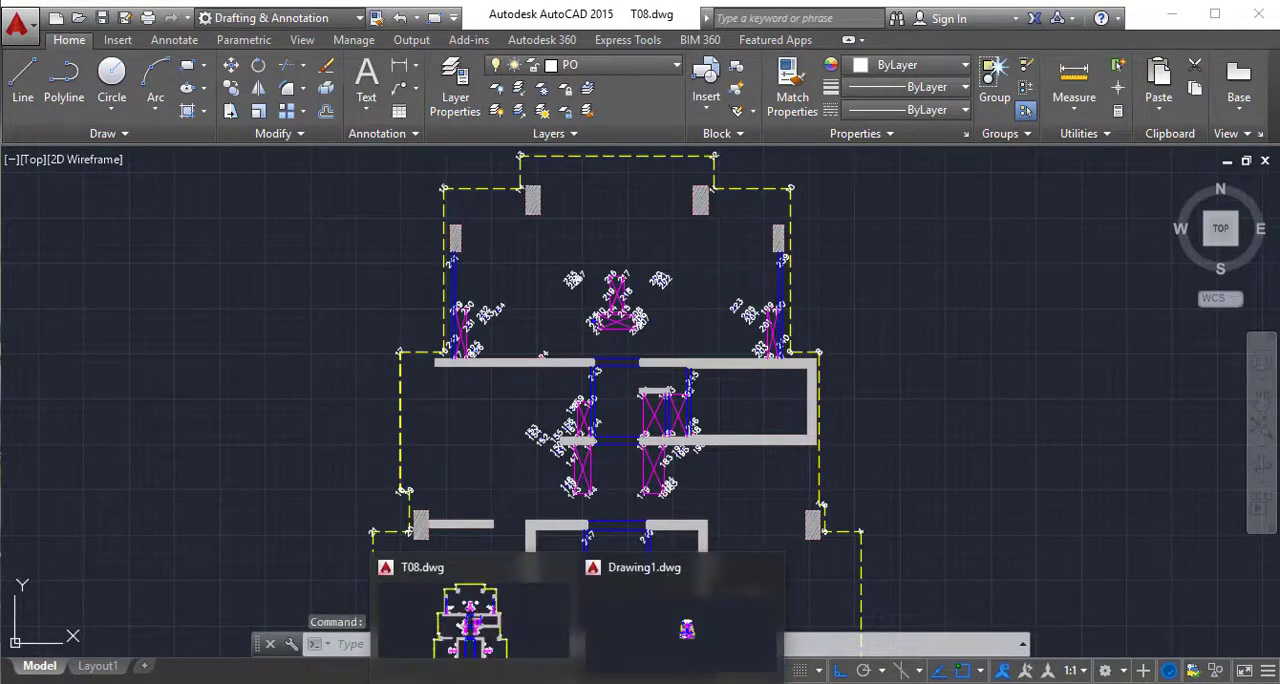
left_click(663, 631)
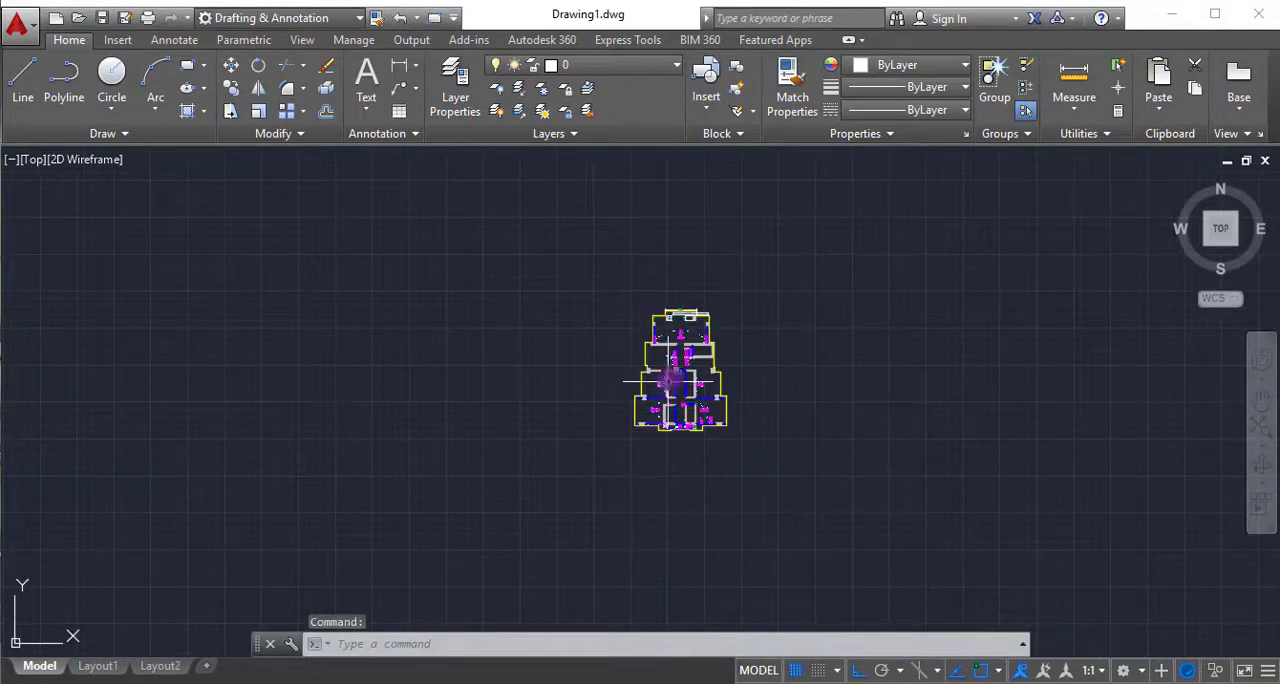
scroll(700, 350, "up", 4)
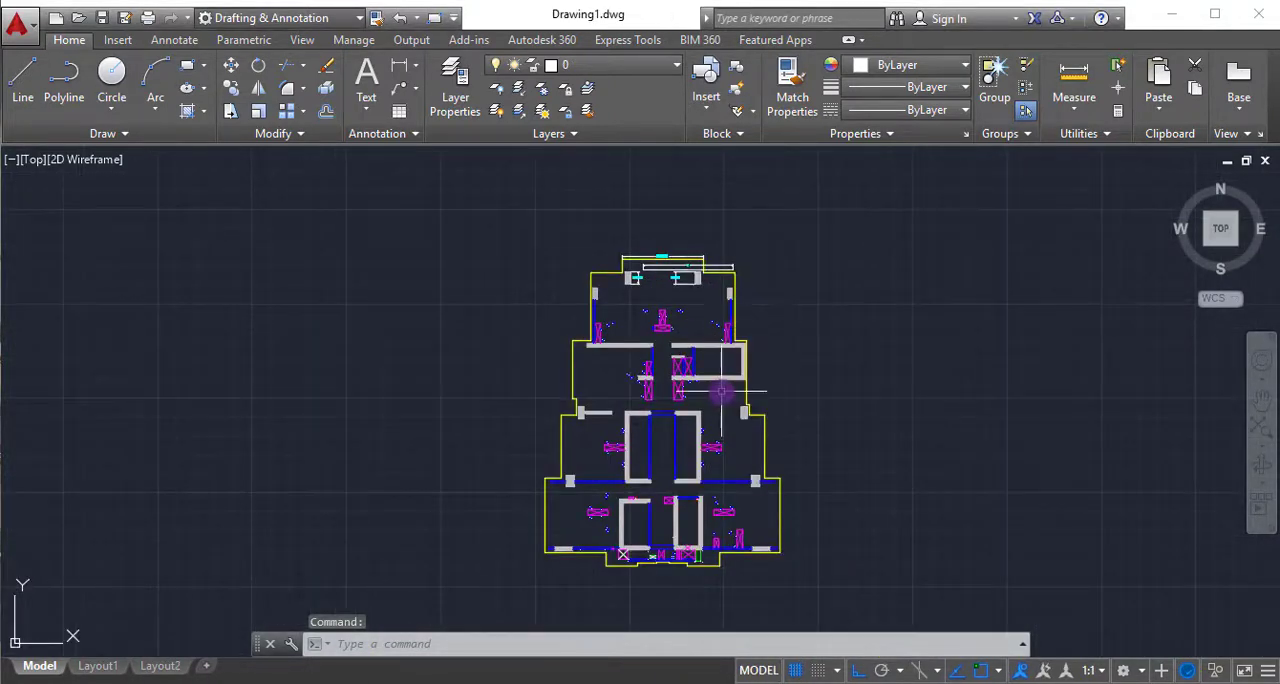